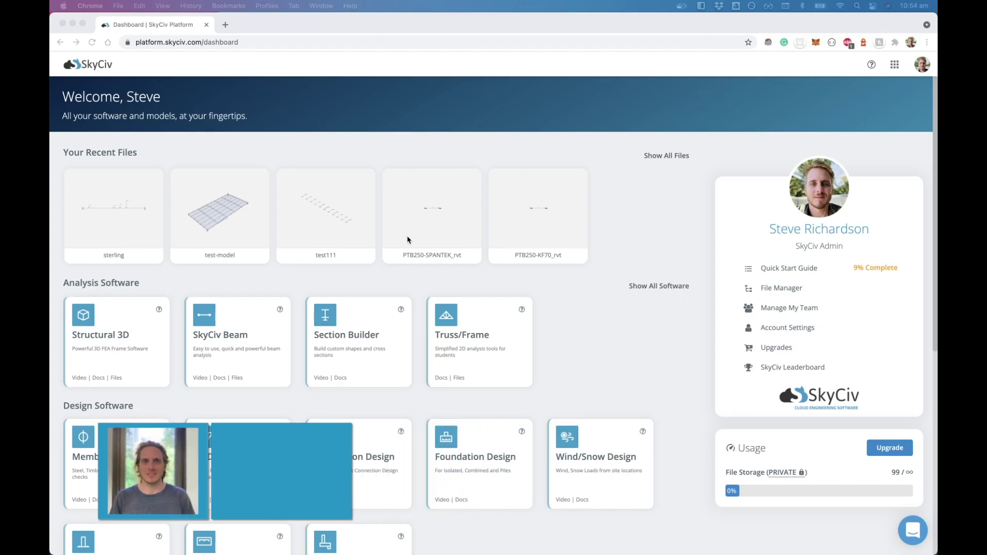
Scroll the SkyCiv dashboard down to the Design Software section with the Retaining Wall app
{"action": "scroll", "coordinate": [408, 239], "scroll_direction": "down", "scroll_amount": 5}
{"action": "scroll", "coordinate": [407, 234], "scroll_direction": "down", "scroll_amount": 2}
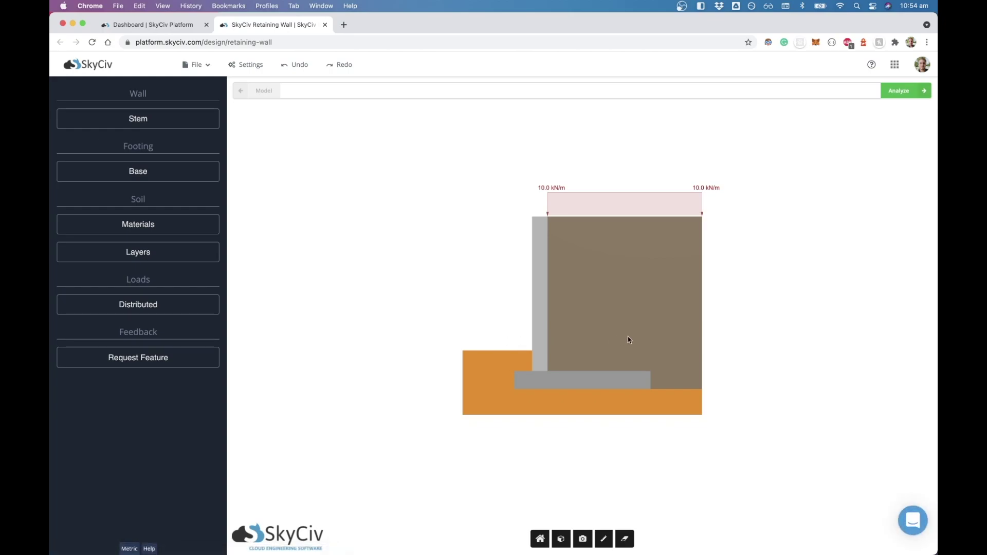
{"action": "left_click_drag", "start_coordinate": [628, 339], "coordinate": [532, 329]}
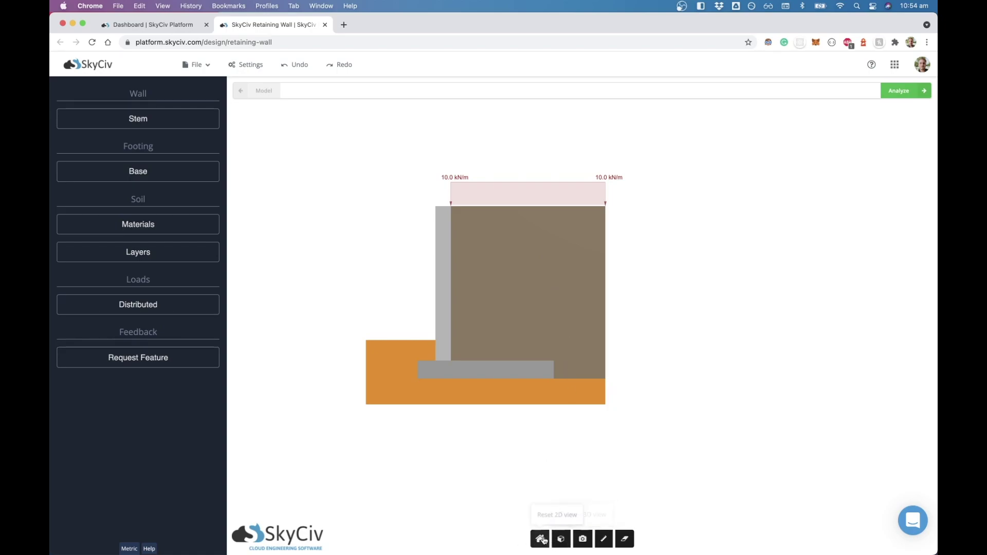
{"action": "left_click", "coordinate": [562, 539]}
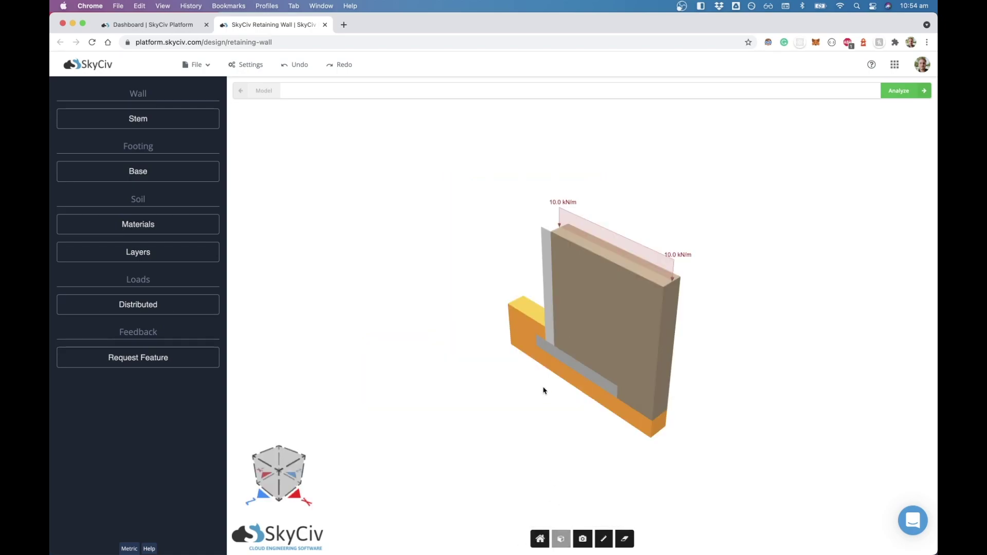
{"action": "left_click_drag", "start_coordinate": [544, 390], "coordinate": [643, 346]}
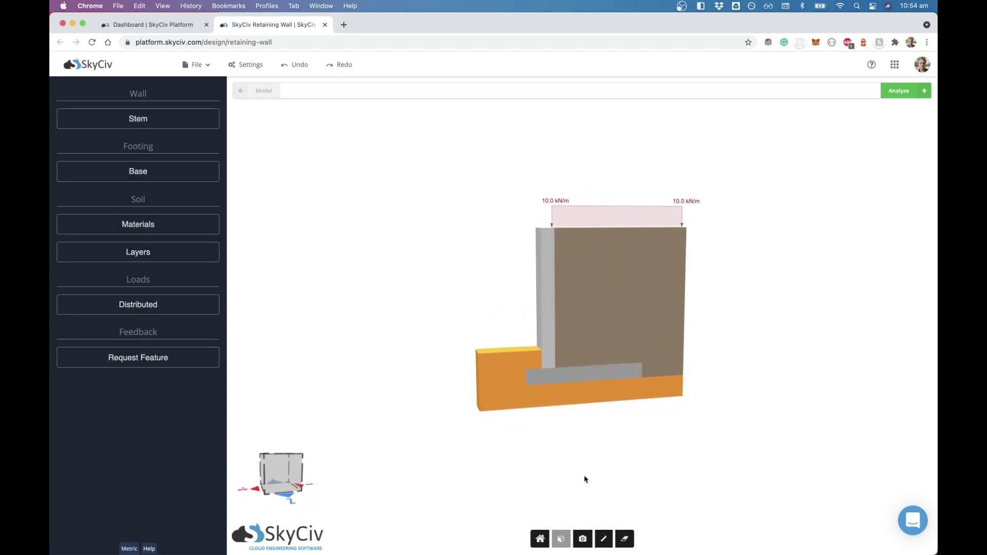
{"action": "left_click", "coordinate": [562, 539]}
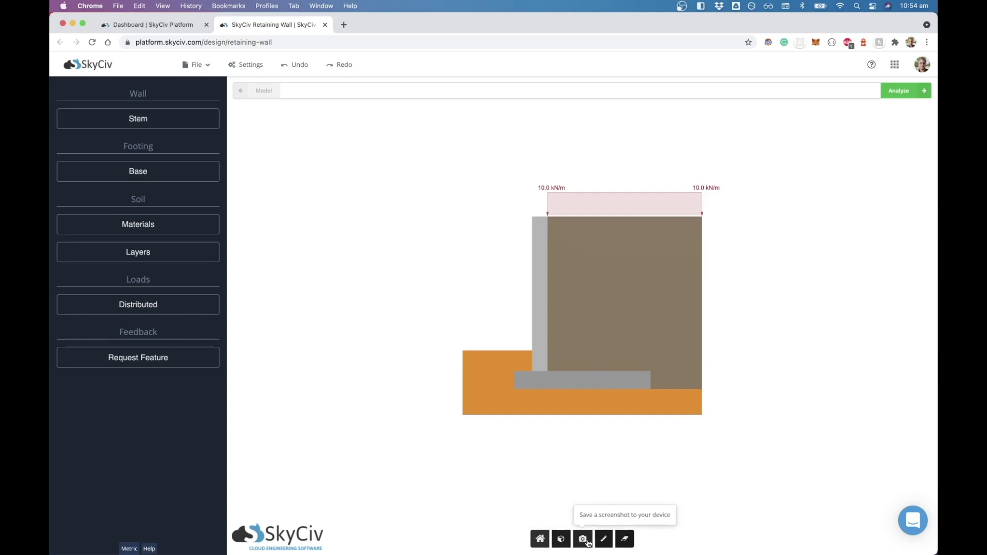
{"action": "left_click", "coordinate": [606, 539]}
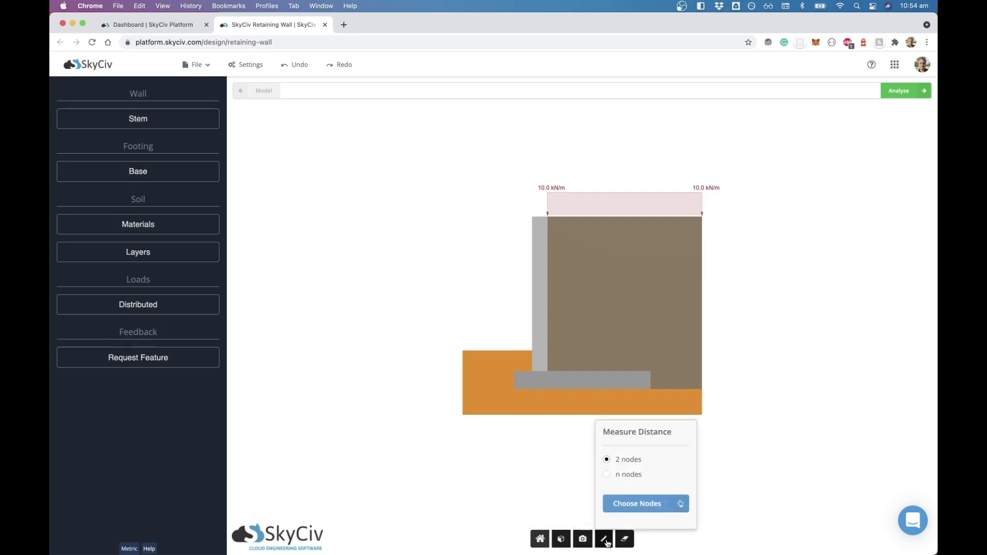
{"action": "left_click", "coordinate": [631, 505]}
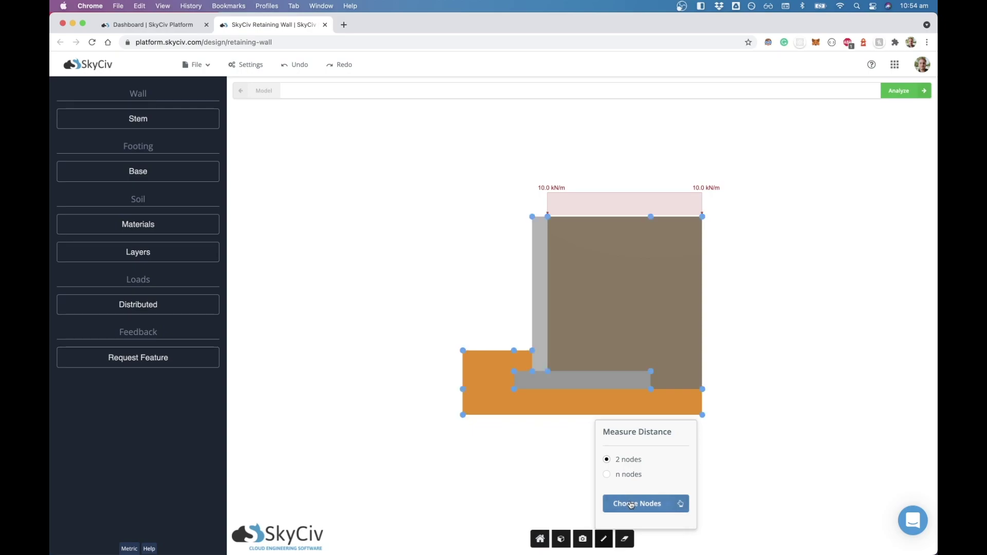
{"action": "left_click", "coordinate": [548, 217]}
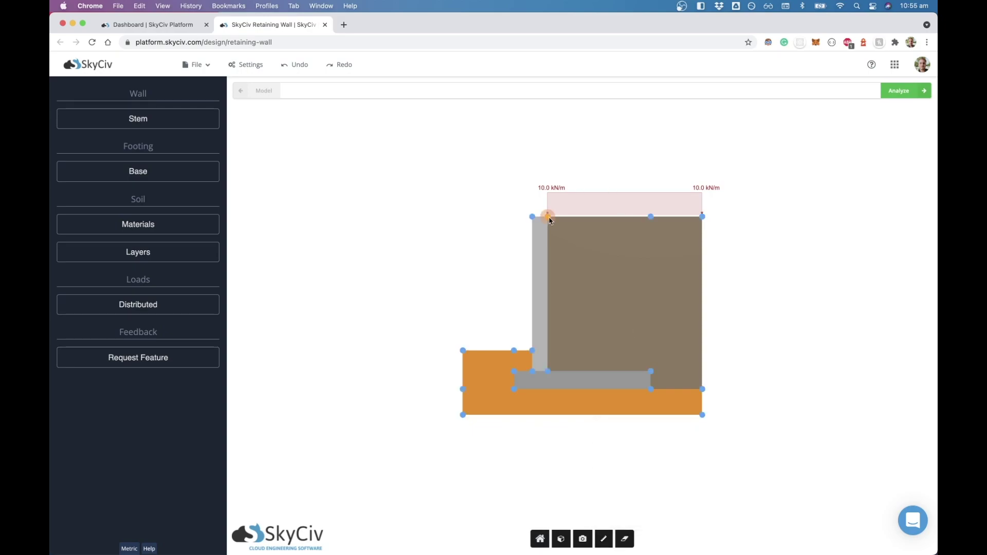
{"action": "left_click", "coordinate": [651, 372]}
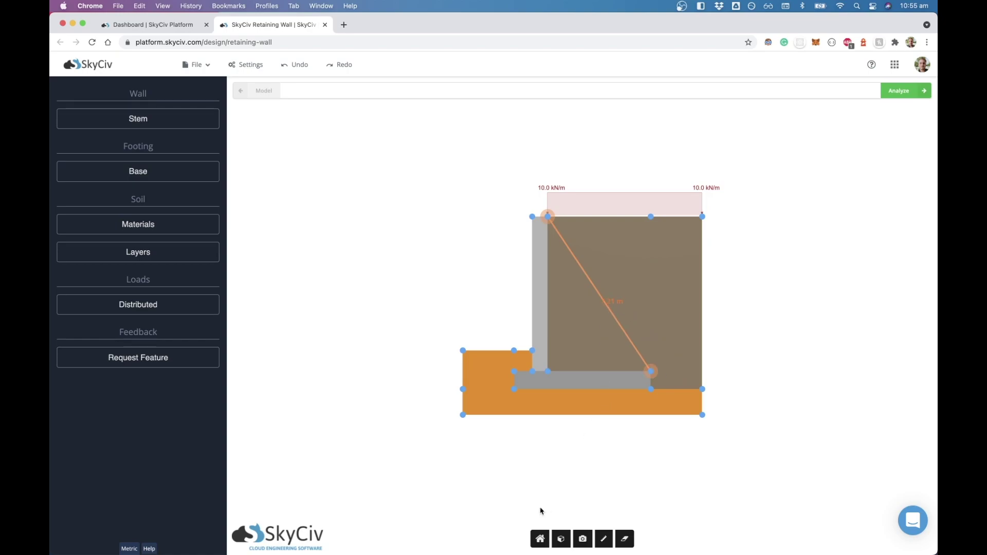
{"action": "left_click", "coordinate": [625, 541]}
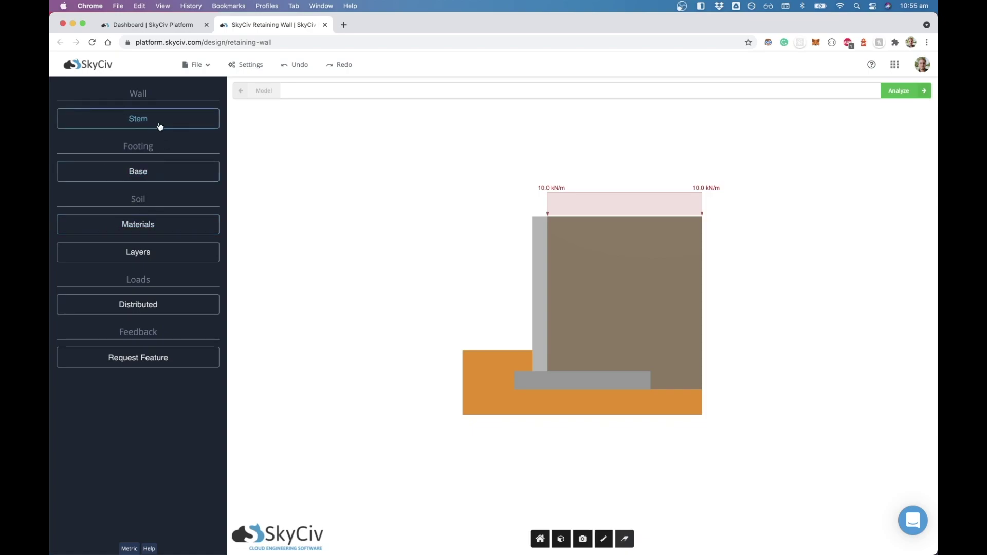
Set the stem offset to 1.2 m and the stem width to 0.65 m
{"action": "left_click", "coordinate": [129, 123]}
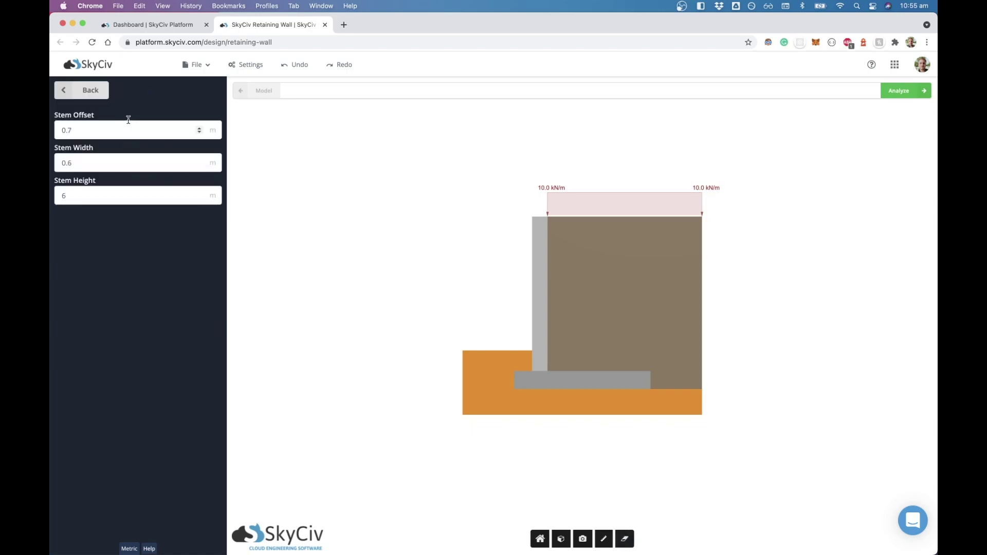
{"action": "left_click", "coordinate": [199, 130]}
{"action": "left_click", "coordinate": [199, 129]}
{"action": "left_click", "coordinate": [199, 129]}
{"action": "left_click", "coordinate": [199, 129]}
{"action": "left_click", "coordinate": [199, 129]}
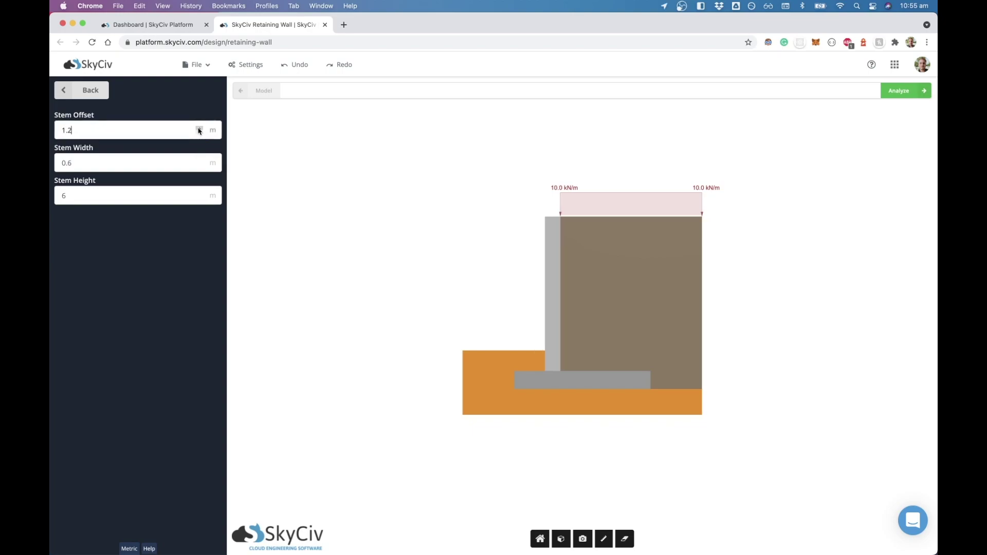
{"action": "left_click", "coordinate": [199, 129]}
{"action": "left_click", "coordinate": [199, 130]}
{"action": "left_click", "coordinate": [199, 133]}
{"action": "left_click", "coordinate": [199, 132]}
{"action": "left_click", "coordinate": [199, 161]}
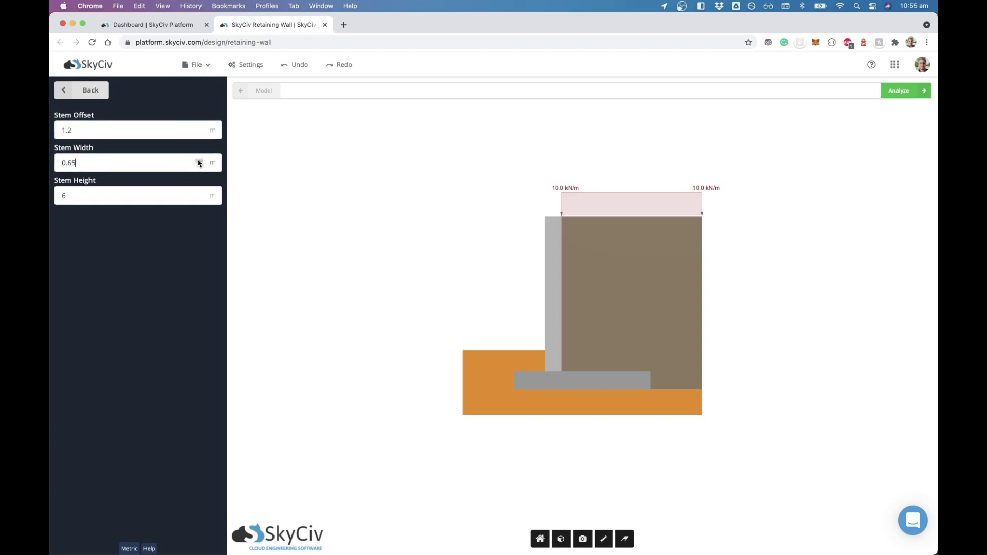
{"action": "left_click", "coordinate": [71, 95]}
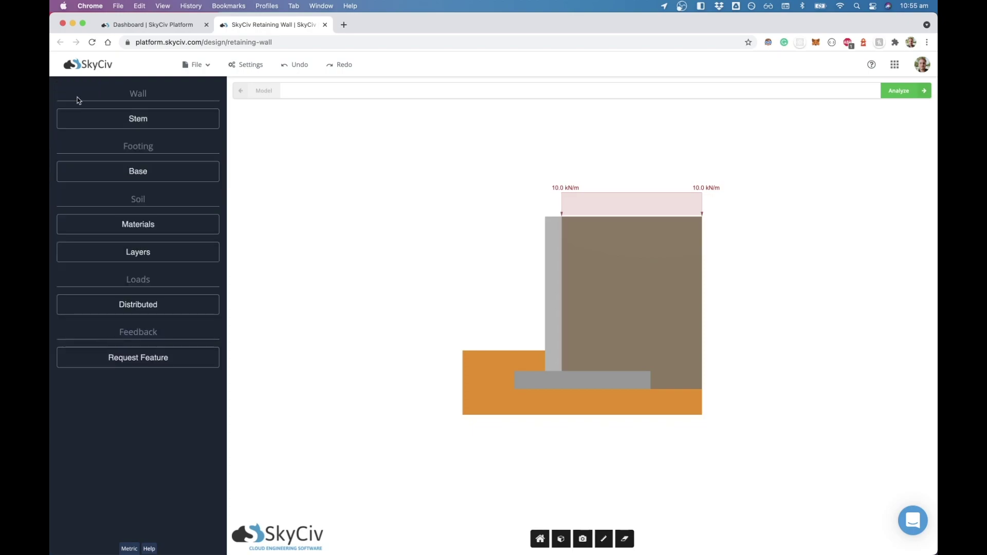
Set the base thickness to 0.8 m and the base width to 4.8 m
{"action": "left_click", "coordinate": [137, 169]}
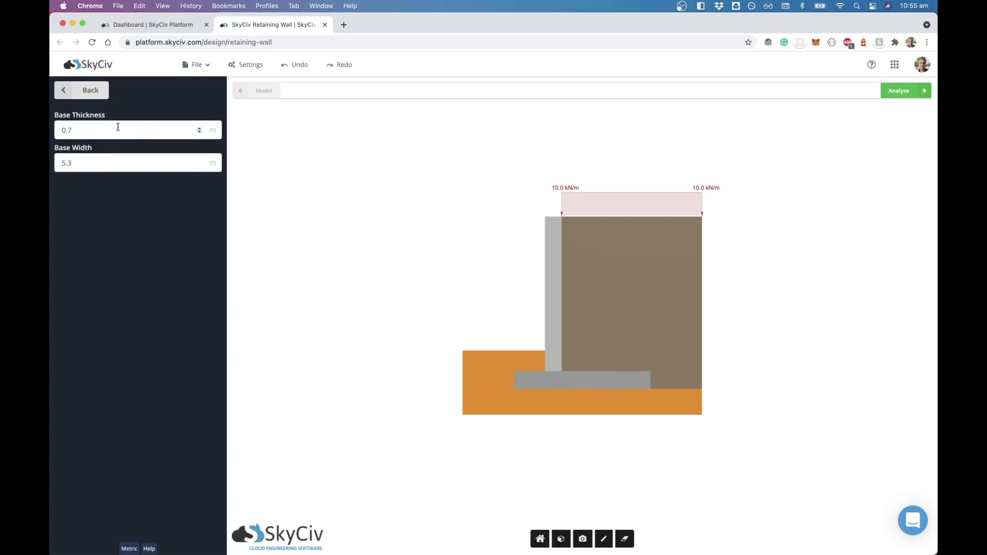
{"action": "left_click", "coordinate": [199, 128]}
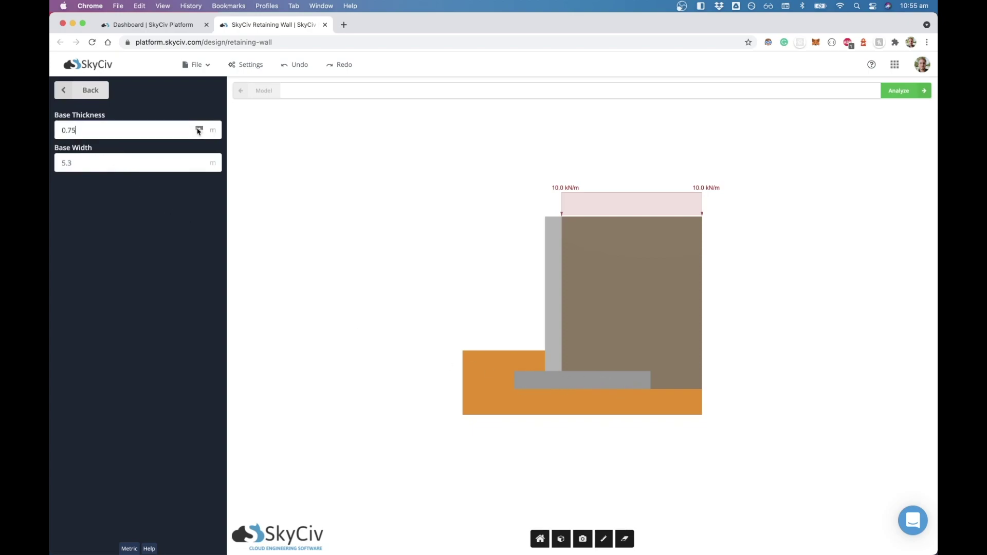
{"action": "left_click", "coordinate": [199, 165]}
{"action": "left_click", "coordinate": [199, 165]}
{"action": "left_click", "coordinate": [199, 166]}
{"action": "left_click", "coordinate": [199, 166]}
{"action": "left_click", "coordinate": [200, 166]}
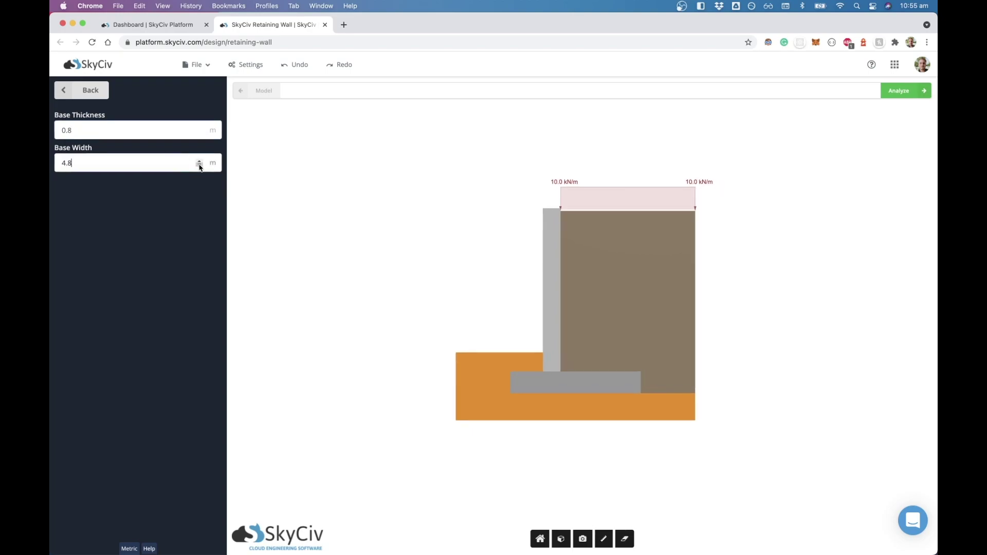
{"action": "left_click", "coordinate": [77, 91]}
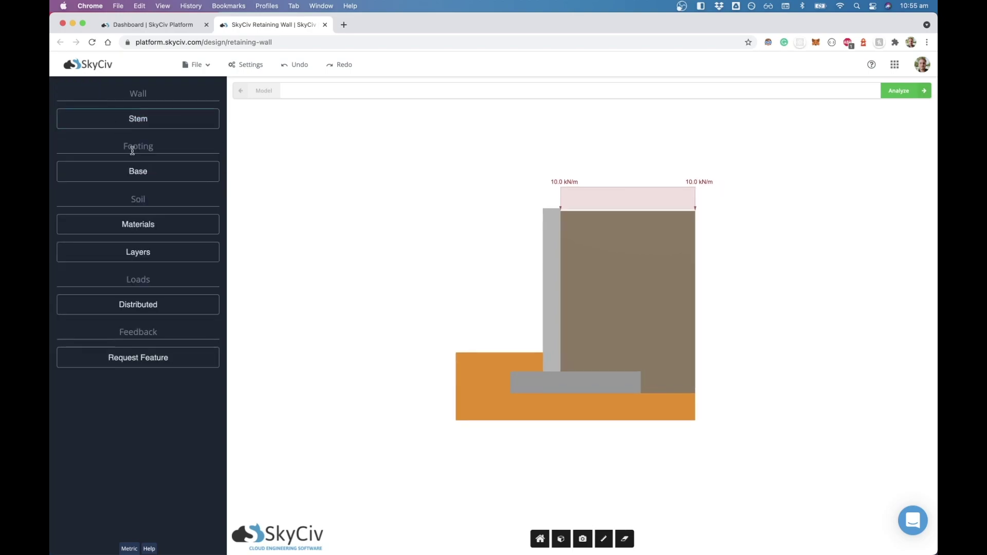
Check soil type 1's material properties: Medium Clay, 30° friction angle, unit weight 18 kN/m³
{"action": "left_click", "coordinate": [156, 228]}
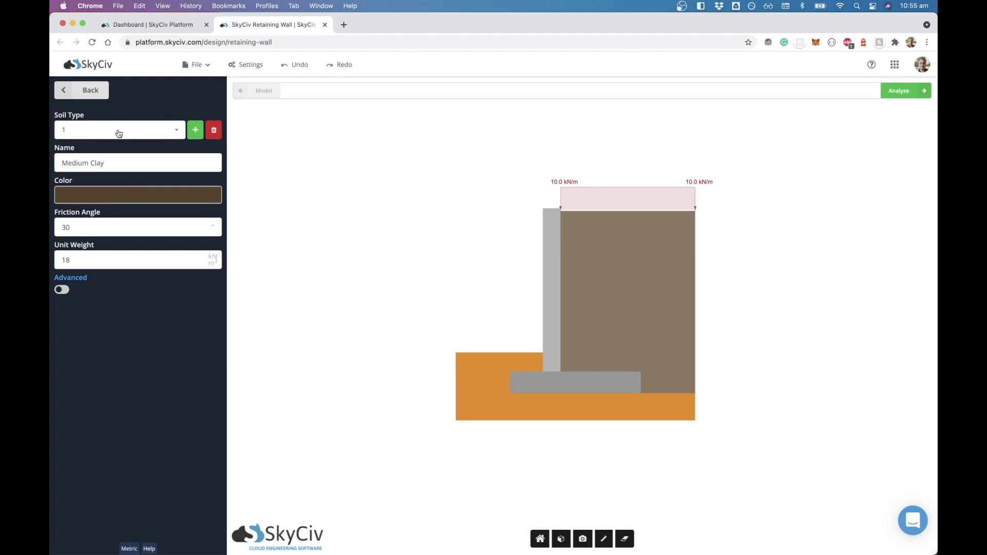
{"action": "left_click", "coordinate": [137, 129]}
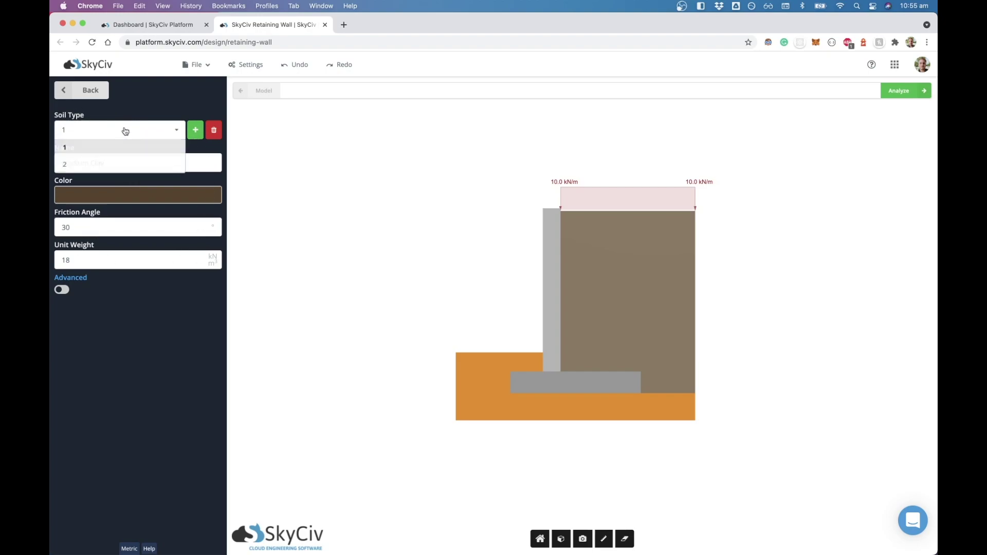
{"action": "left_click", "coordinate": [112, 131]}
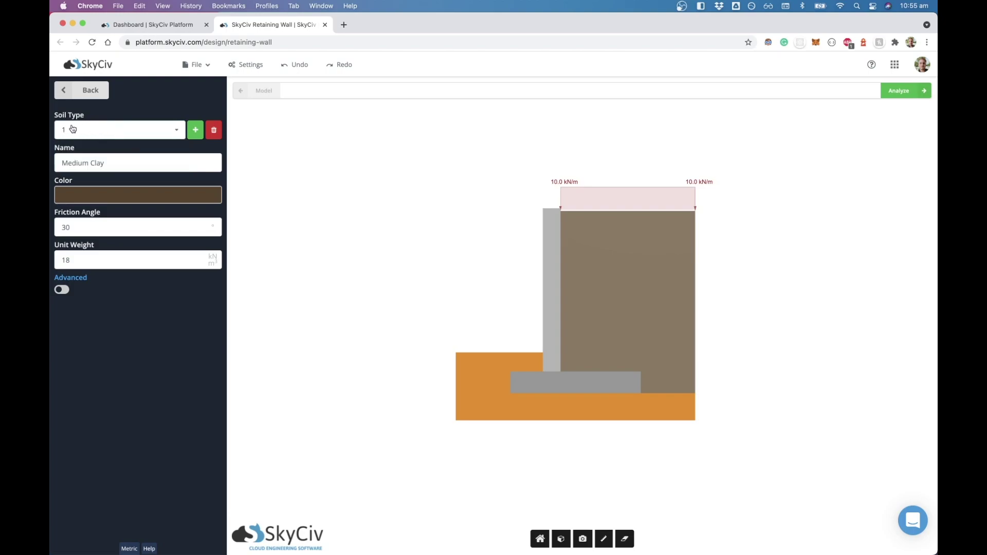
{"action": "left_click_drag", "start_coordinate": [134, 166], "coordinate": [68, 164]}
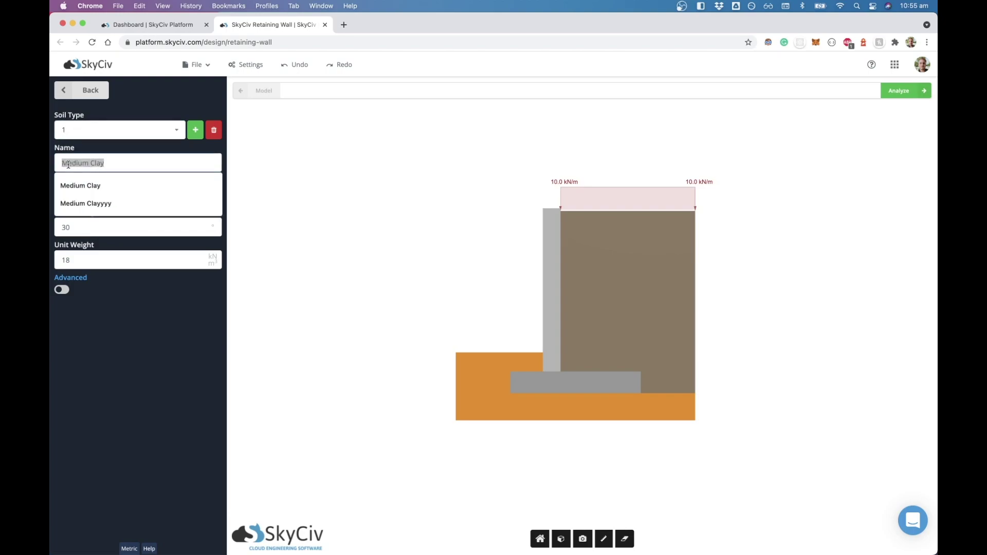
{"action": "left_click", "coordinate": [119, 163]}
{"action": "left_click", "coordinate": [127, 303]}
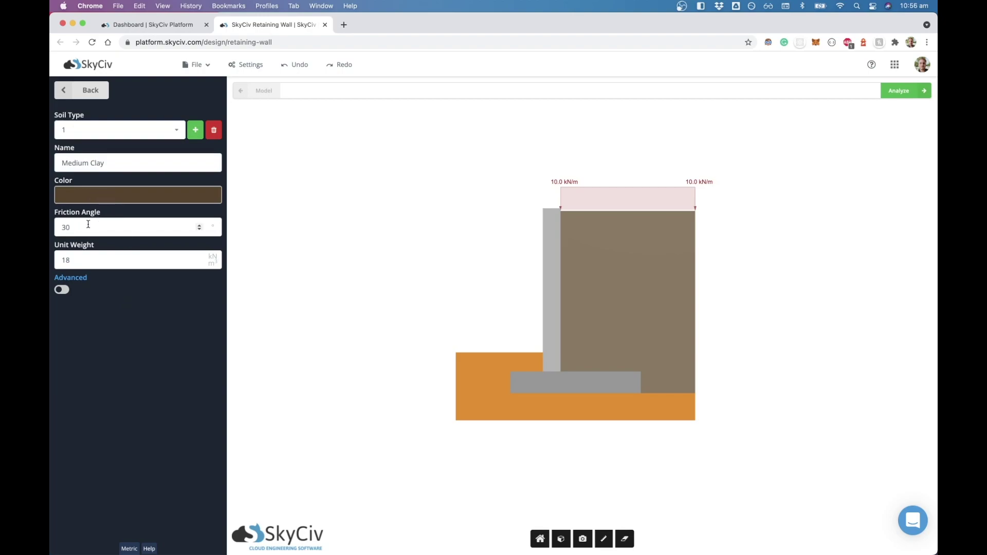
Enable the Advanced soil properties (cohesion, bearing pressure, friction coefficient), then return to the main menu
{"action": "left_click", "coordinate": [62, 291]}
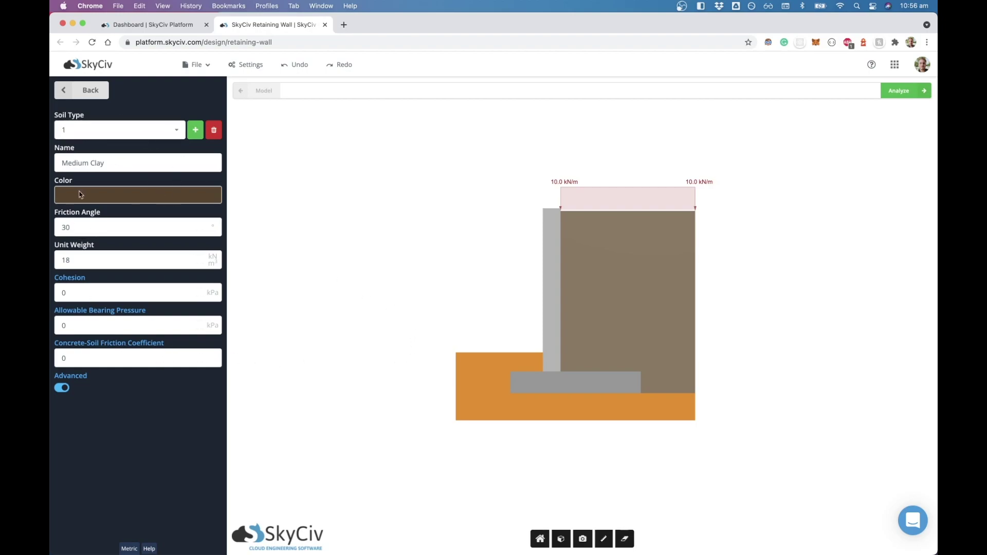
{"action": "left_click", "coordinate": [93, 91]}
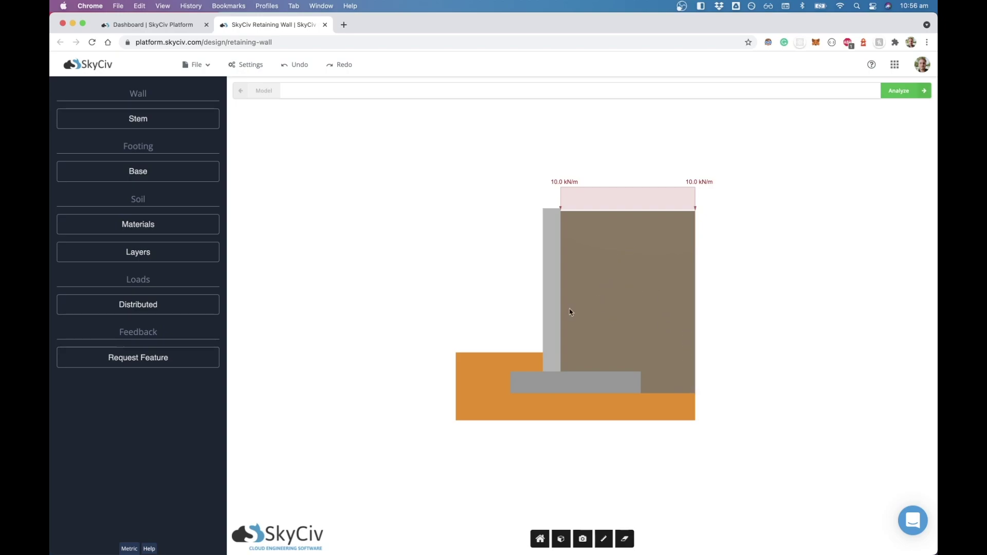
Make the soil layer a 1.6 m Passive zone in front of the wall using soil type 2
{"action": "left_click", "coordinate": [146, 253]}
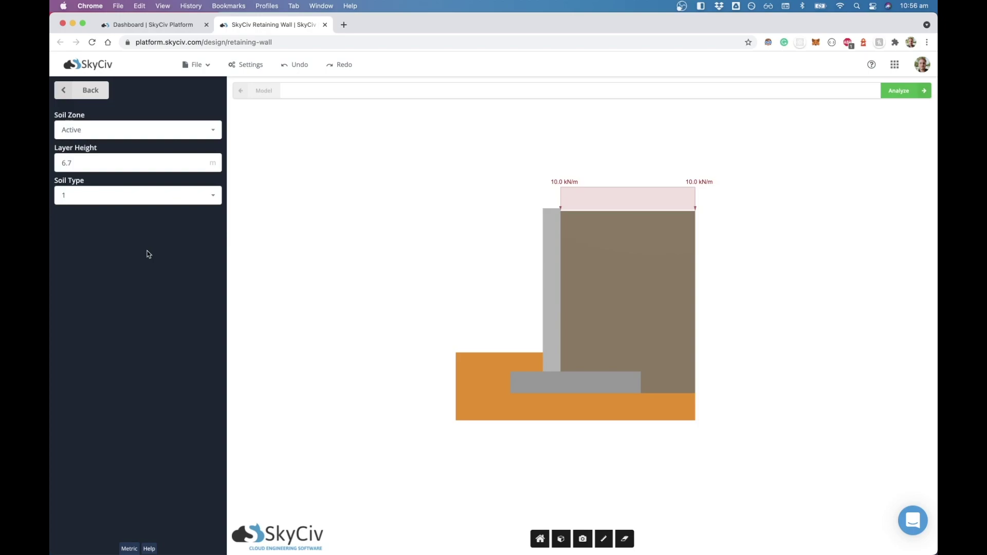
{"action": "left_click", "coordinate": [89, 137]}
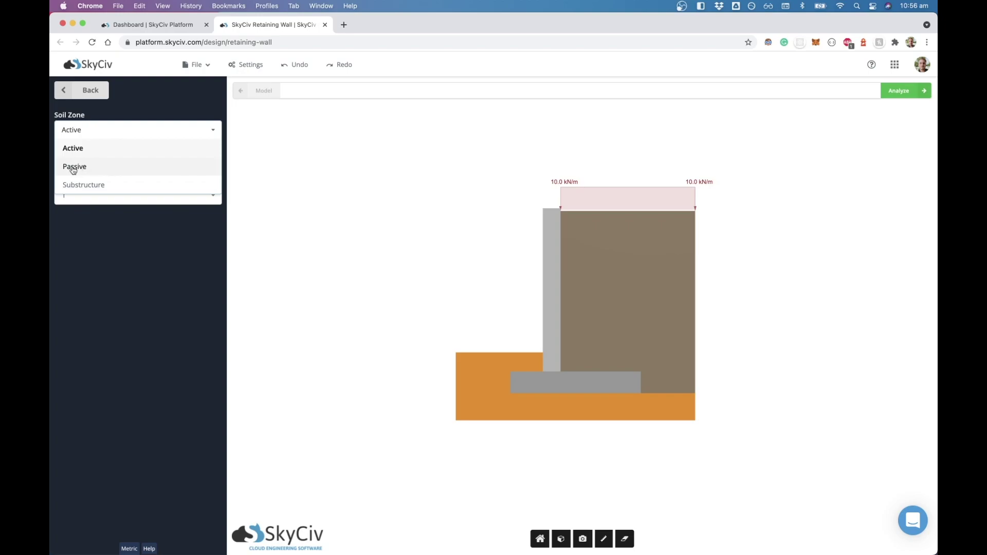
{"action": "left_click", "coordinate": [95, 170]}
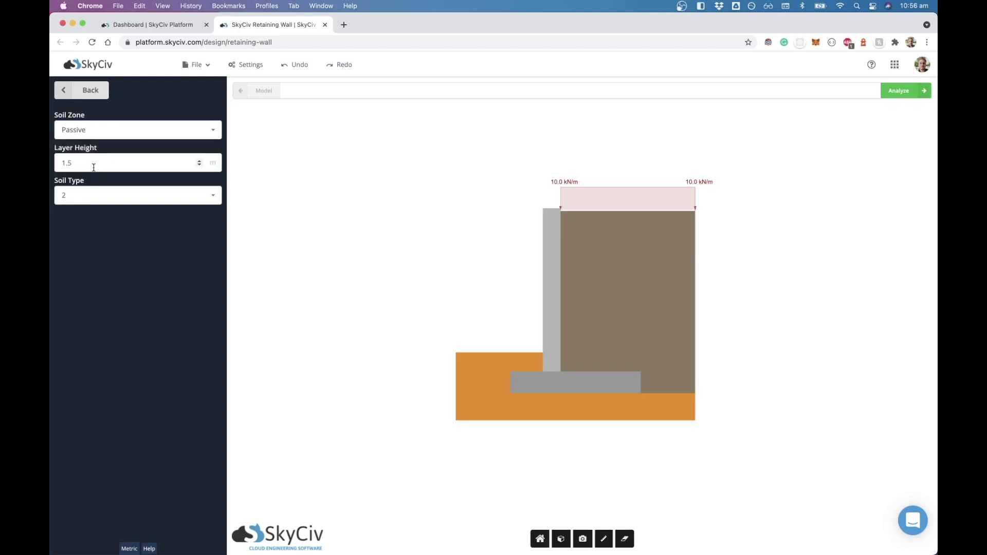
{"action": "left_click", "coordinate": [121, 195]}
{"action": "left_click", "coordinate": [91, 212]}
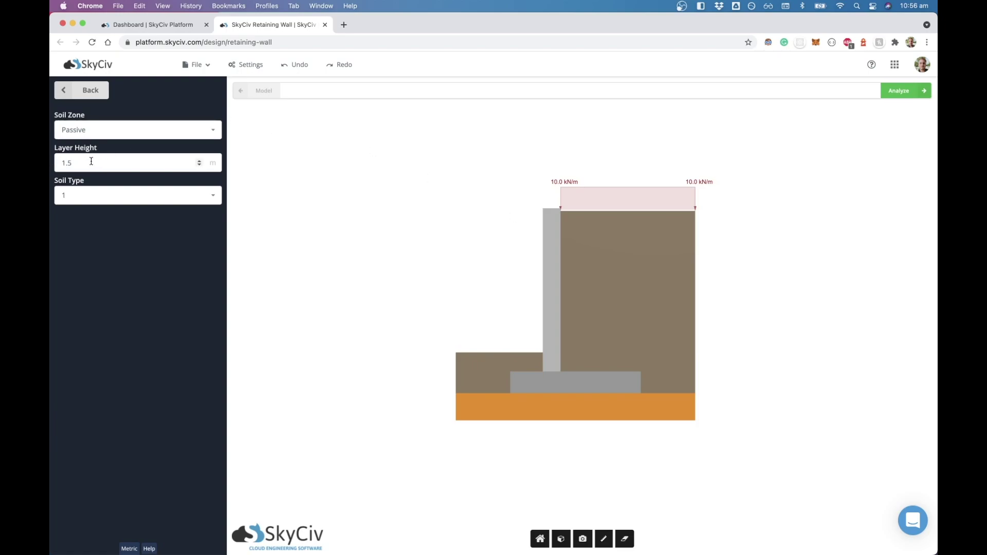
{"action": "left_click", "coordinate": [198, 161]}
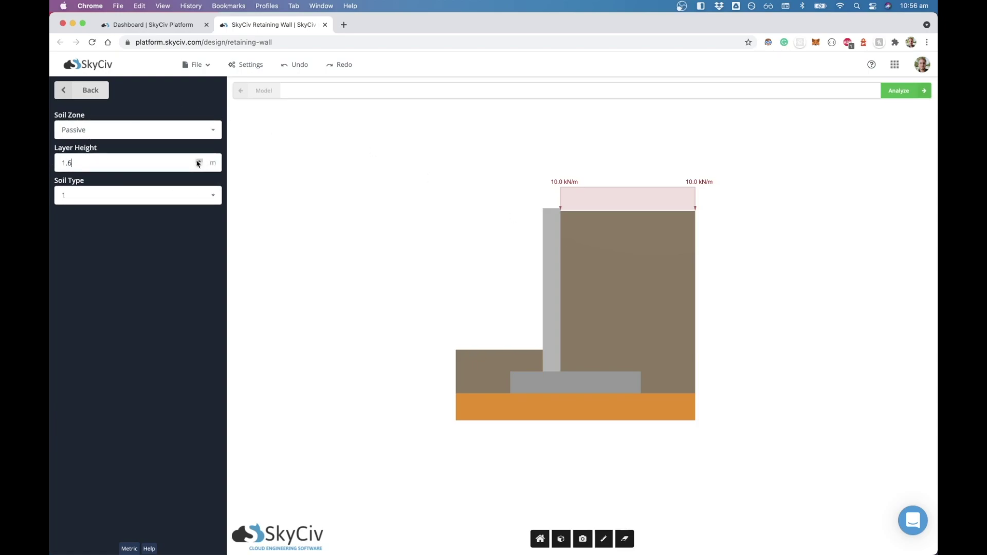
{"action": "left_click", "coordinate": [198, 161]}
{"action": "left_click", "coordinate": [198, 161]}
{"action": "left_click", "coordinate": [199, 165]}
{"action": "left_click", "coordinate": [199, 165]}
{"action": "left_click", "coordinate": [169, 198]}
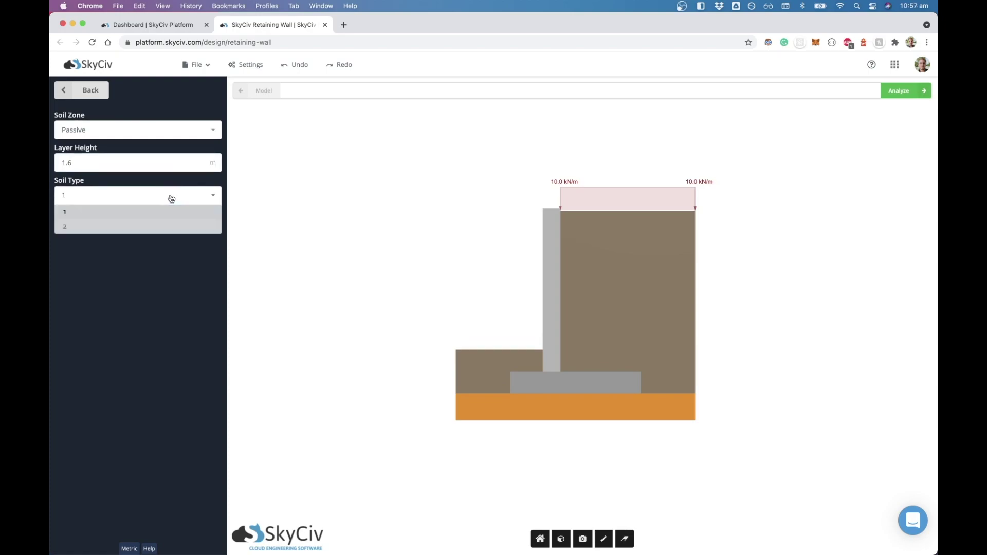
{"action": "left_click", "coordinate": [80, 231]}
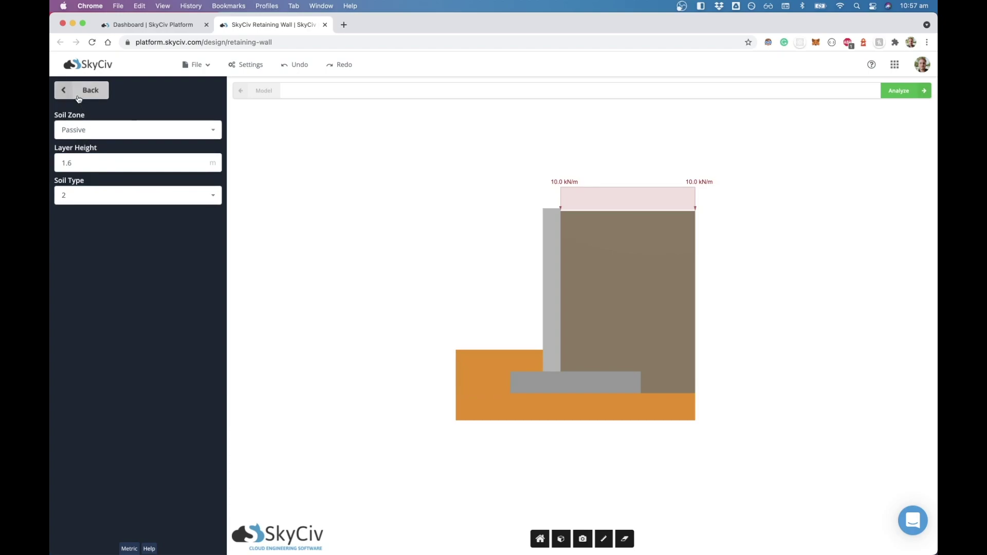
{"action": "left_click", "coordinate": [79, 95]}
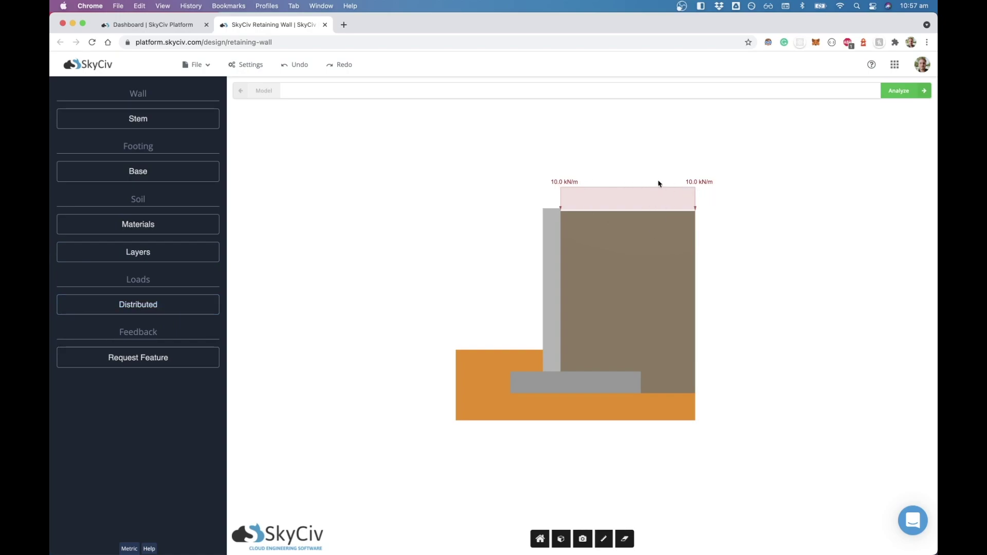
Confirm the -10 kN/m distributed surcharge and inspect the wall model in 3D
{"action": "left_click", "coordinate": [138, 310]}
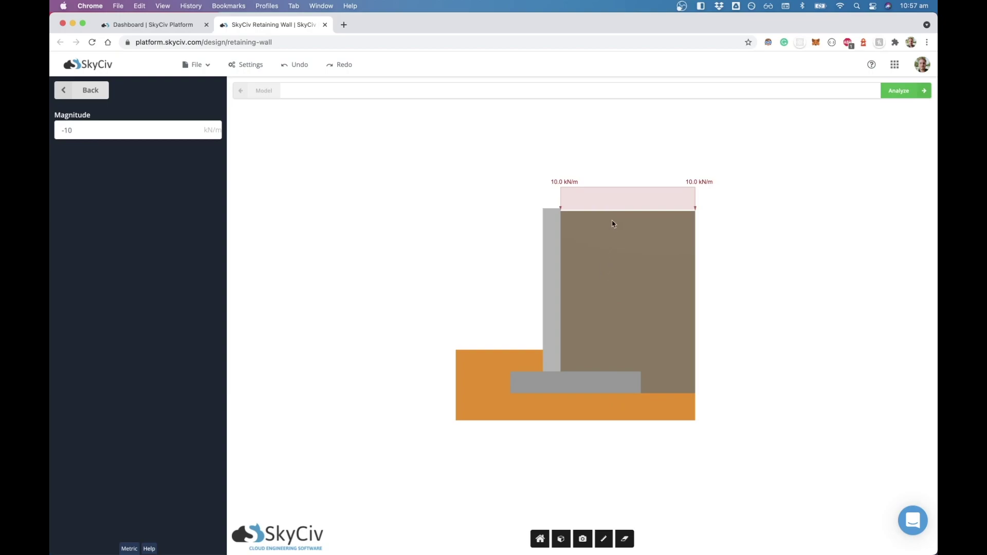
{"action": "left_click", "coordinate": [561, 540]}
{"action": "left_click_drag", "start_coordinate": [500, 445], "coordinate": [644, 433]}
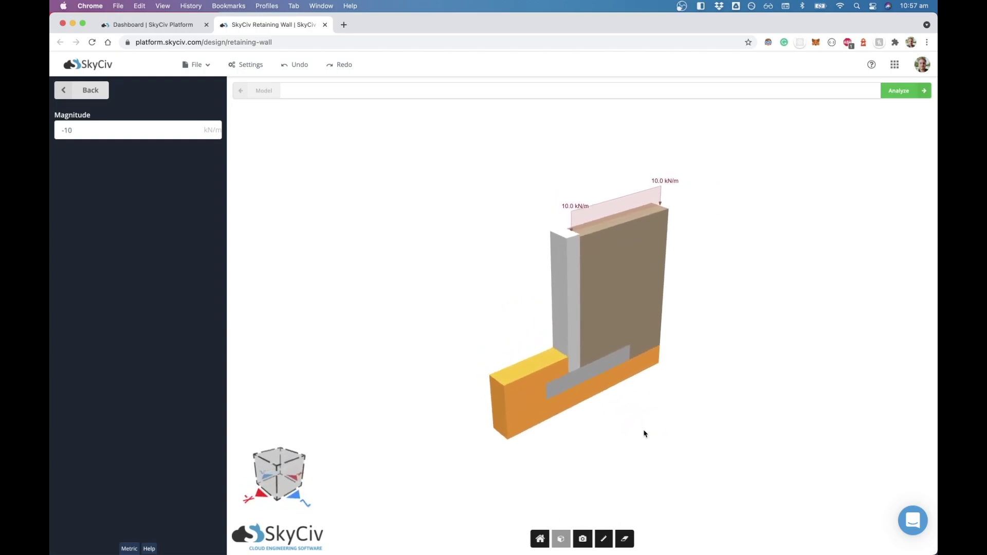
{"action": "left_click_drag", "start_coordinate": [570, 371], "coordinate": [632, 373]}
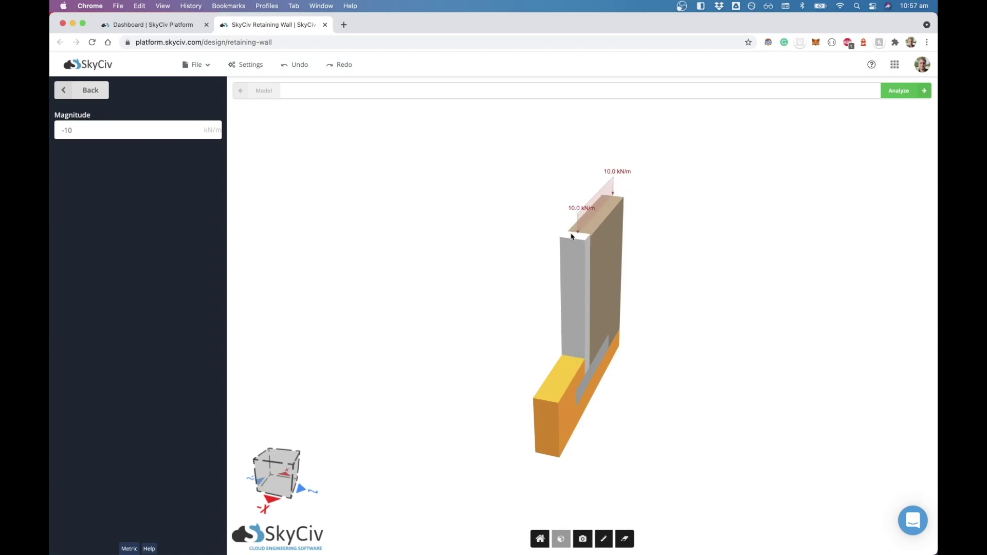
{"action": "left_click_drag", "start_coordinate": [596, 246], "coordinate": [578, 324]}
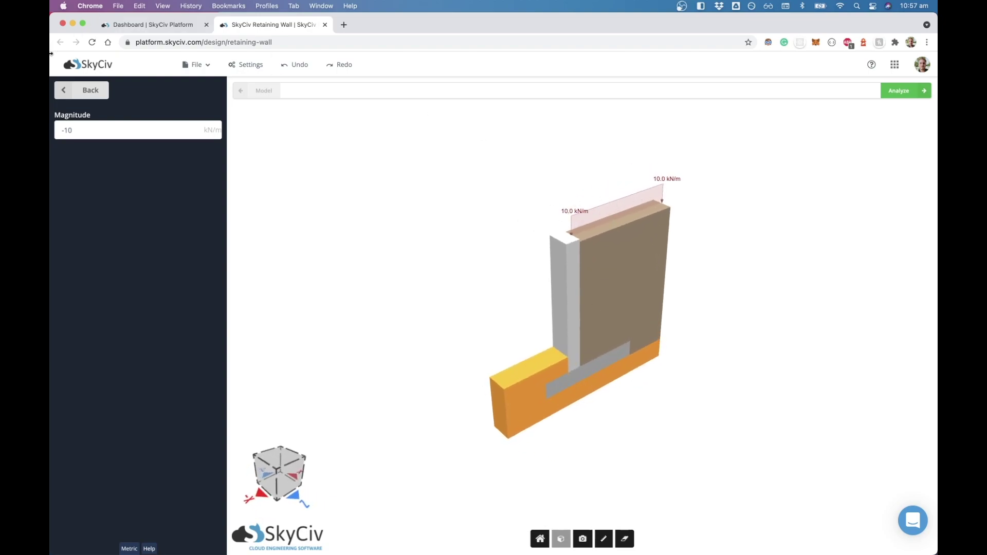
{"action": "left_click", "coordinate": [76, 95]}
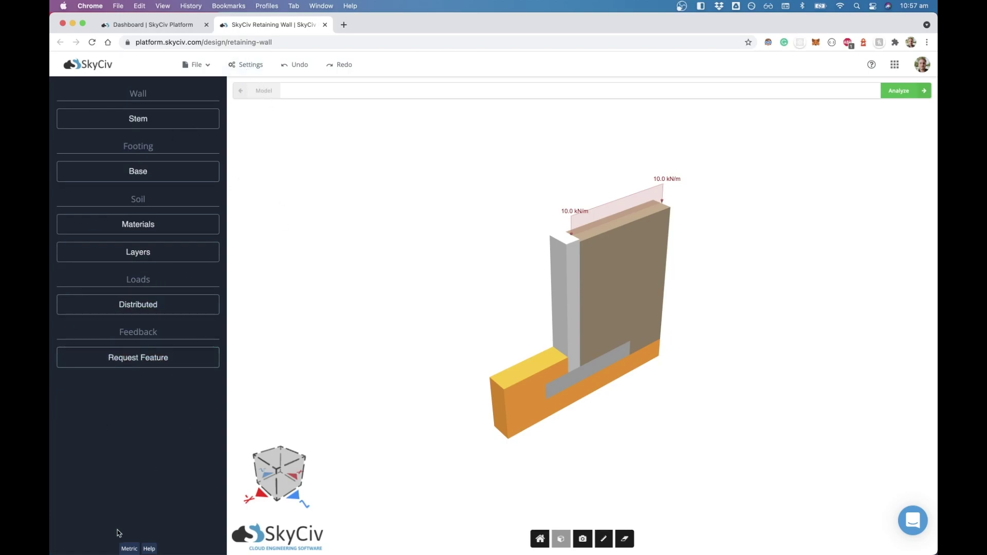
{"action": "left_click", "coordinate": [130, 548]}
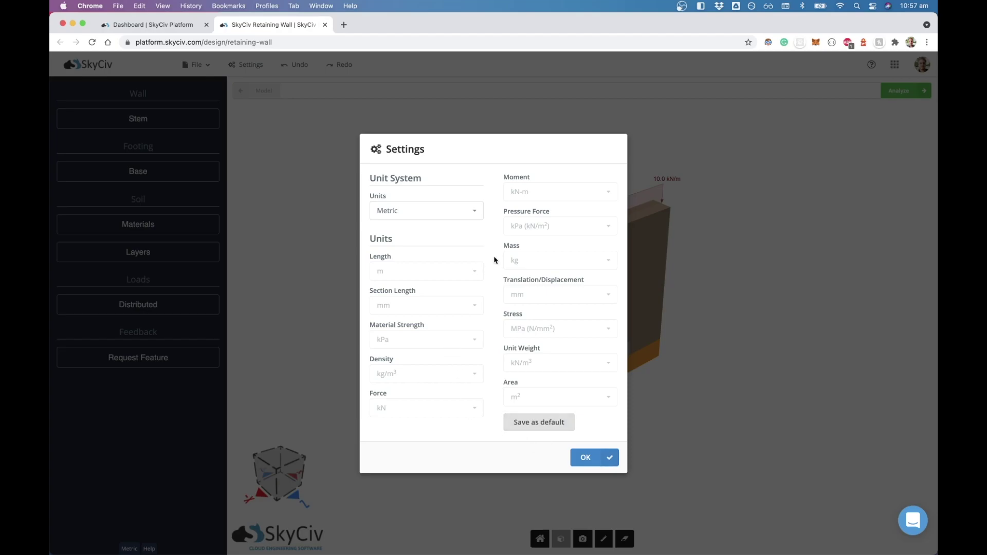
{"action": "left_click", "coordinate": [608, 458]}
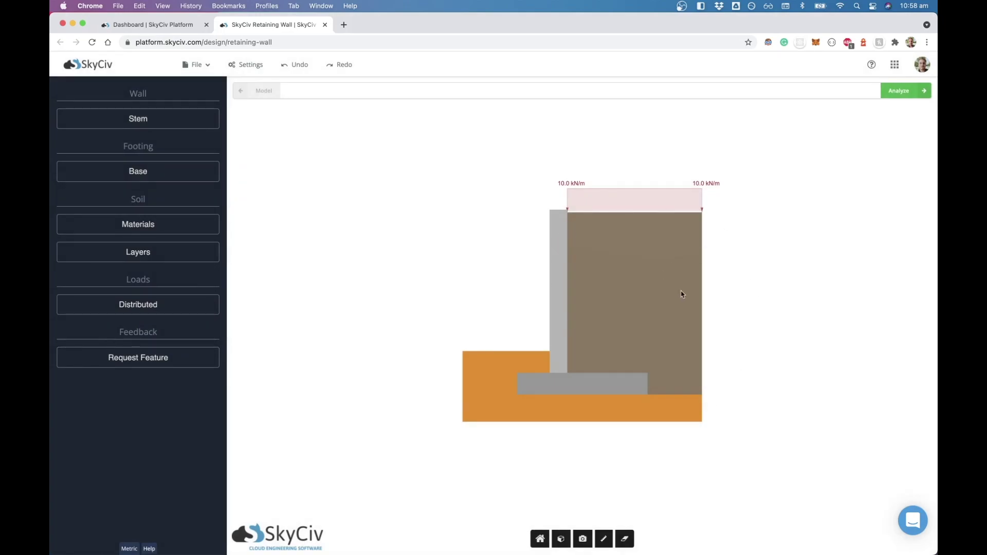
Run the analysis and review overturning FS 3.82, sliding FS 1.79, and failing bearing FS 0.73
{"action": "left_click", "coordinate": [893, 91]}
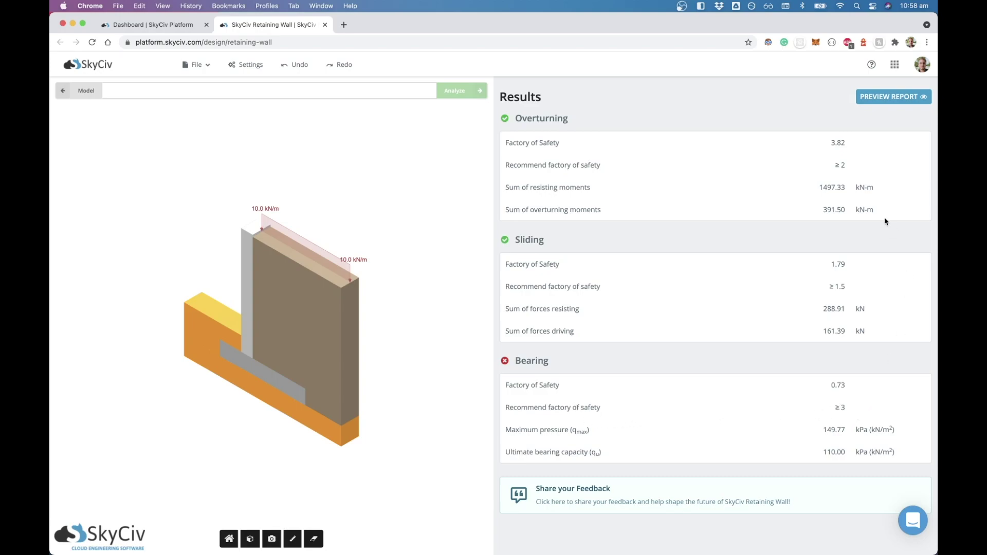
{"action": "left_click_drag", "start_coordinate": [848, 166], "coordinate": [834, 165]}
{"action": "left_click", "coordinate": [504, 166]}
{"action": "left_click_drag", "start_coordinate": [609, 166], "coordinate": [507, 165]}
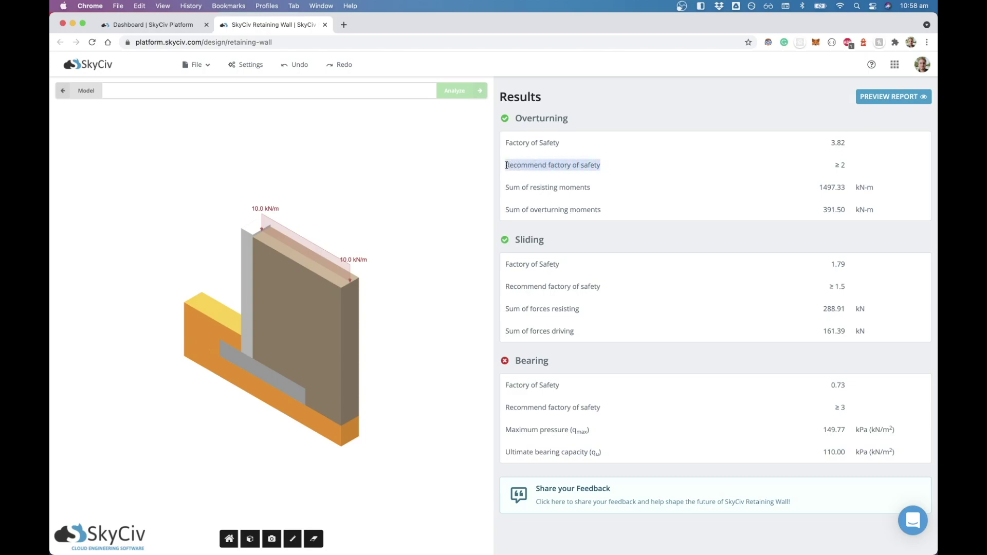
{"action": "left_click_drag", "start_coordinate": [857, 167], "coordinate": [558, 161]}
{"action": "left_click", "coordinate": [562, 162]}
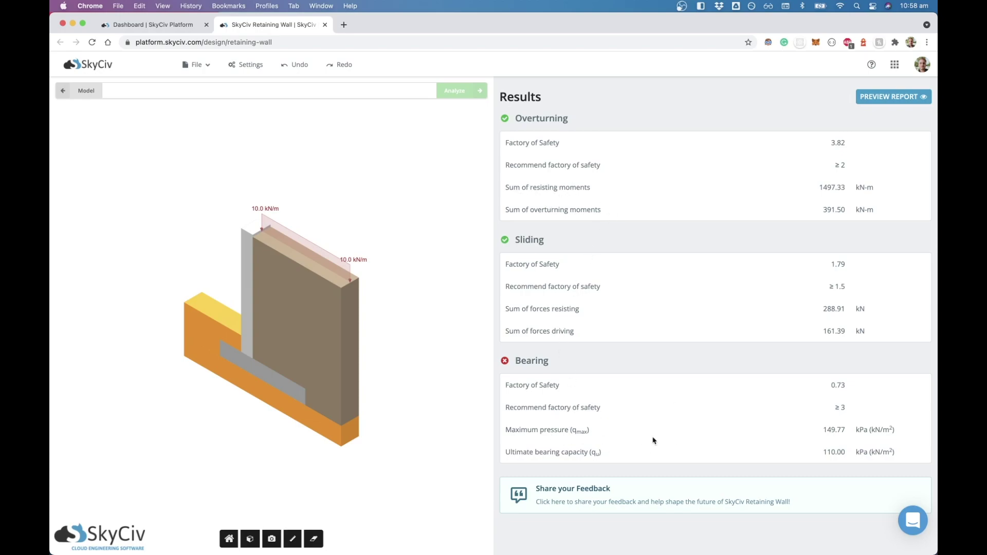
Preview the Design Report and read through its inputs and stability checks
{"action": "left_click", "coordinate": [895, 98]}
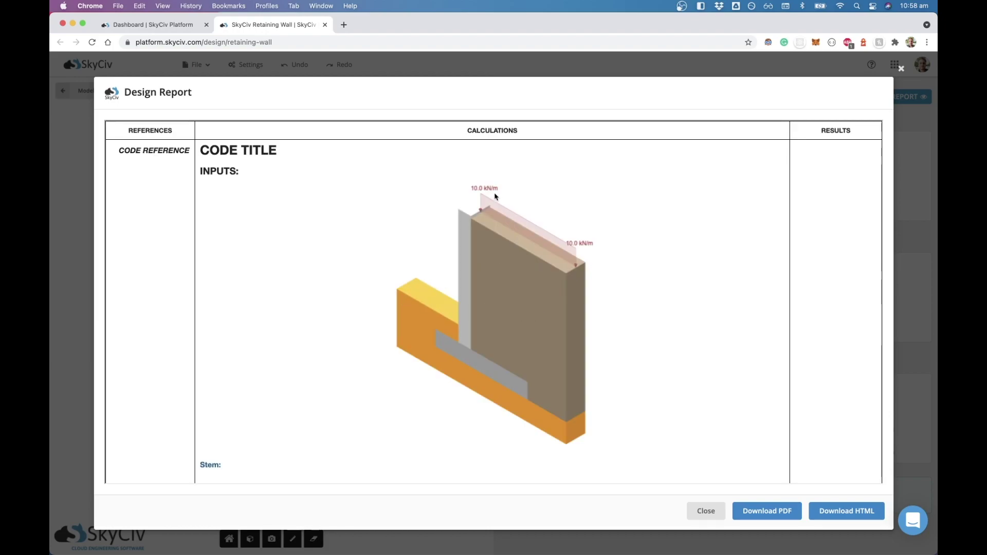
{"action": "scroll", "coordinate": [457, 230], "scroll_direction": "down", "scroll_amount": 3}
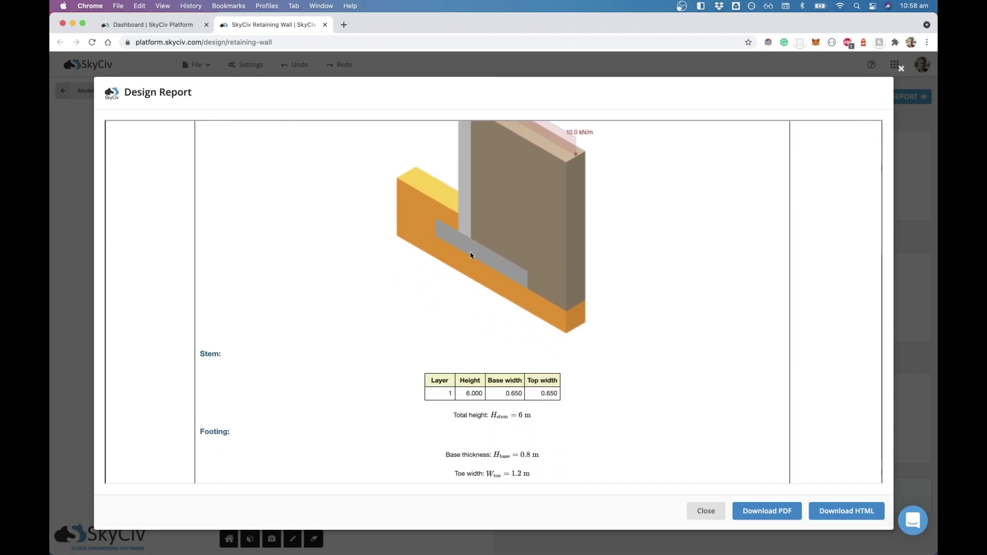
{"action": "scroll", "coordinate": [530, 321], "scroll_direction": "up", "scroll_amount": 3}
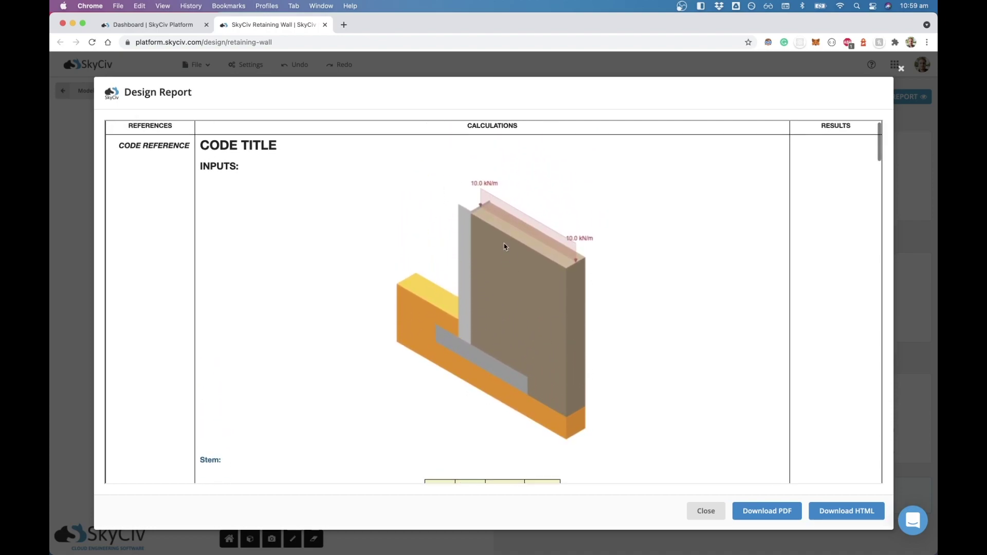
{"action": "scroll", "coordinate": [509, 248], "scroll_direction": "down", "scroll_amount": 8}
{"action": "scroll", "coordinate": [511, 248], "scroll_direction": "down", "scroll_amount": 5}
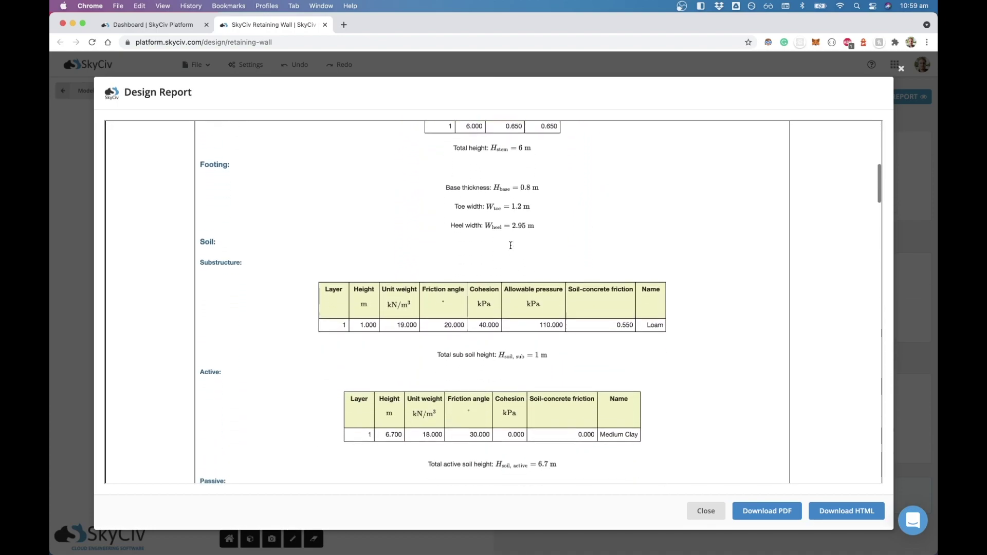
{"action": "scroll", "coordinate": [514, 249], "scroll_direction": "down", "scroll_amount": 7}
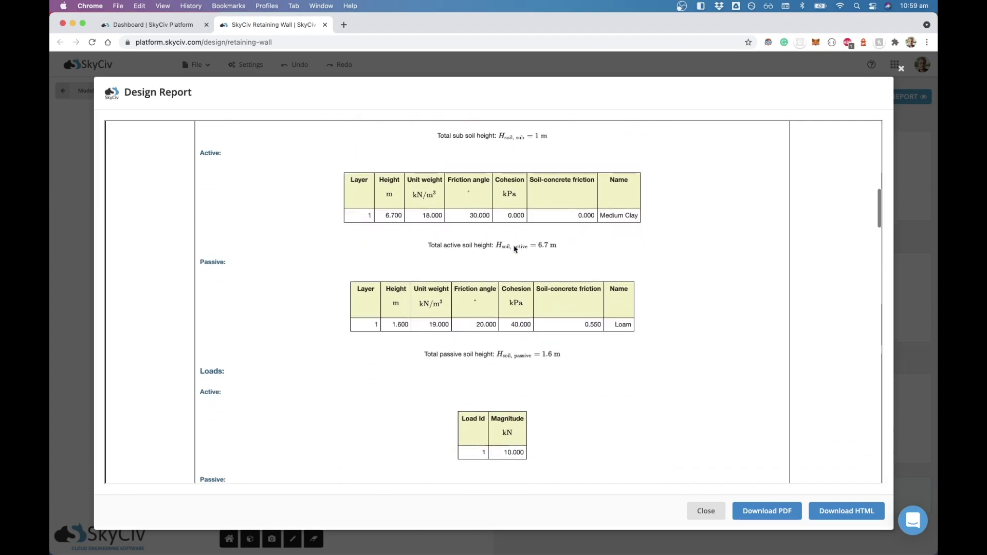
{"action": "scroll", "coordinate": [514, 249], "scroll_direction": "down", "scroll_amount": 4}
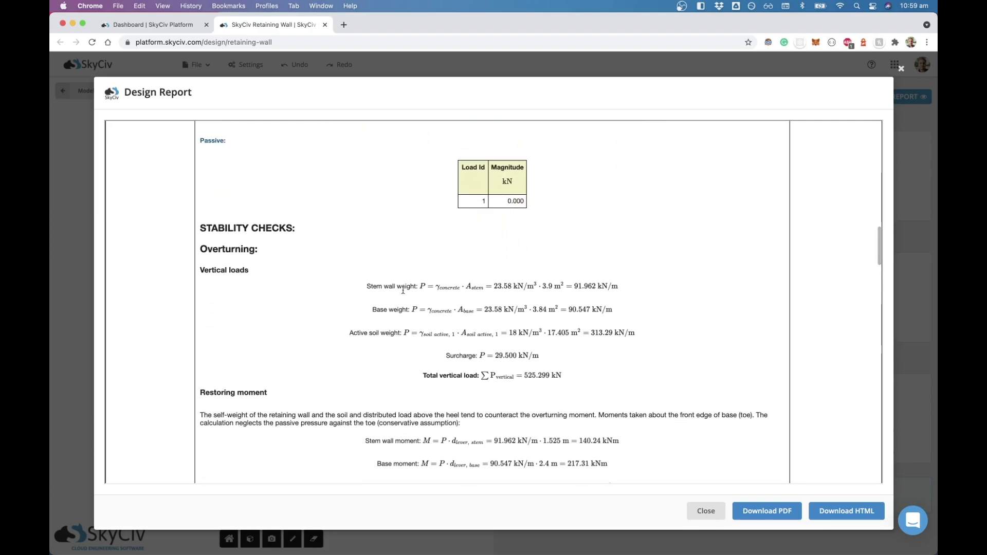
{"action": "scroll", "coordinate": [591, 362], "scroll_direction": "down", "scroll_amount": 10}
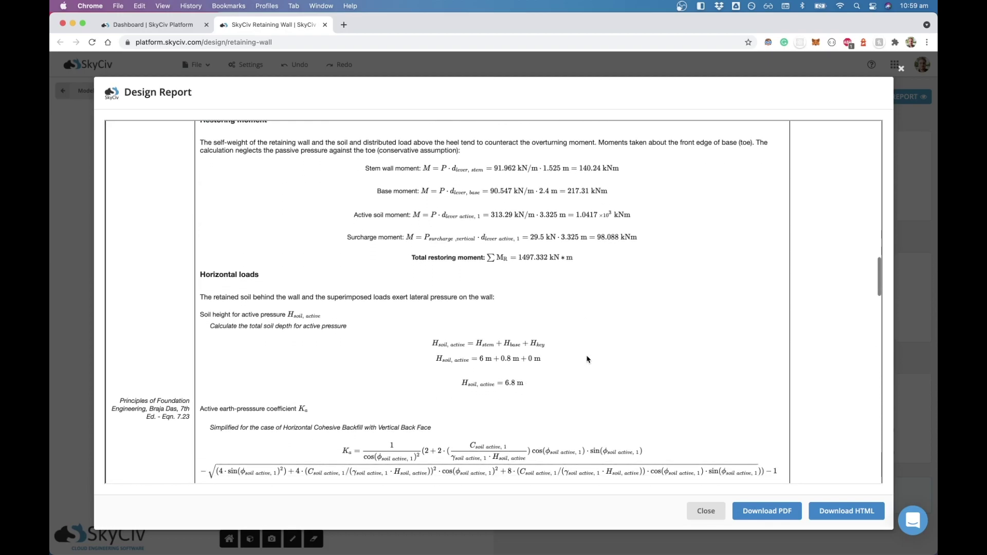
{"action": "scroll", "coordinate": [586, 356], "scroll_direction": "down", "scroll_amount": 6}
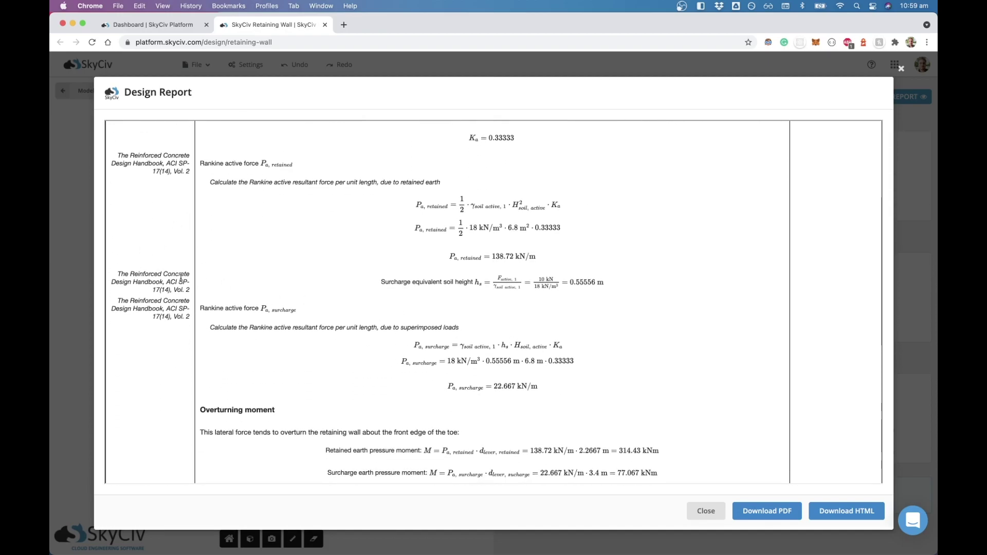
{"action": "scroll", "coordinate": [181, 278], "scroll_direction": "up", "scroll_amount": 1}
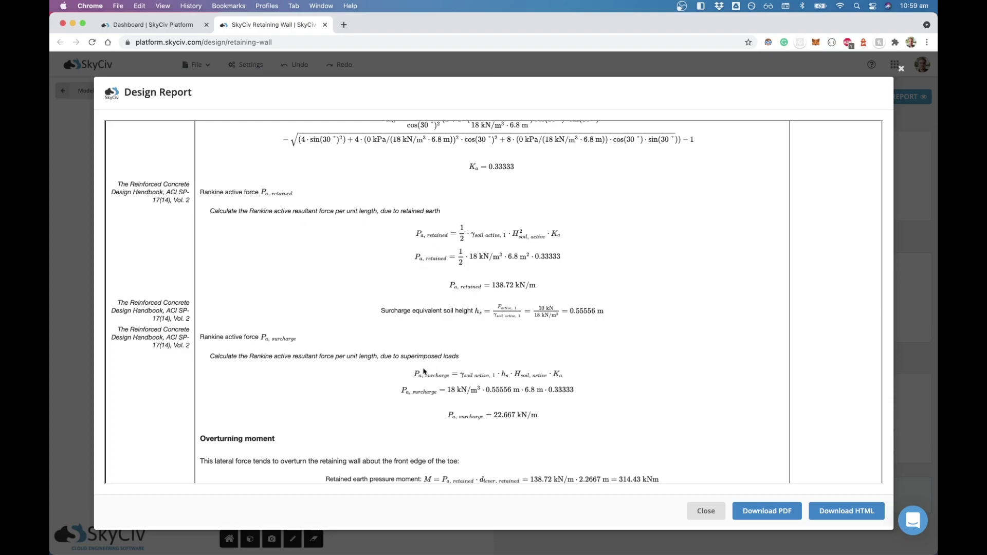
{"action": "scroll", "coordinate": [316, 429], "scroll_direction": "down", "scroll_amount": 4}
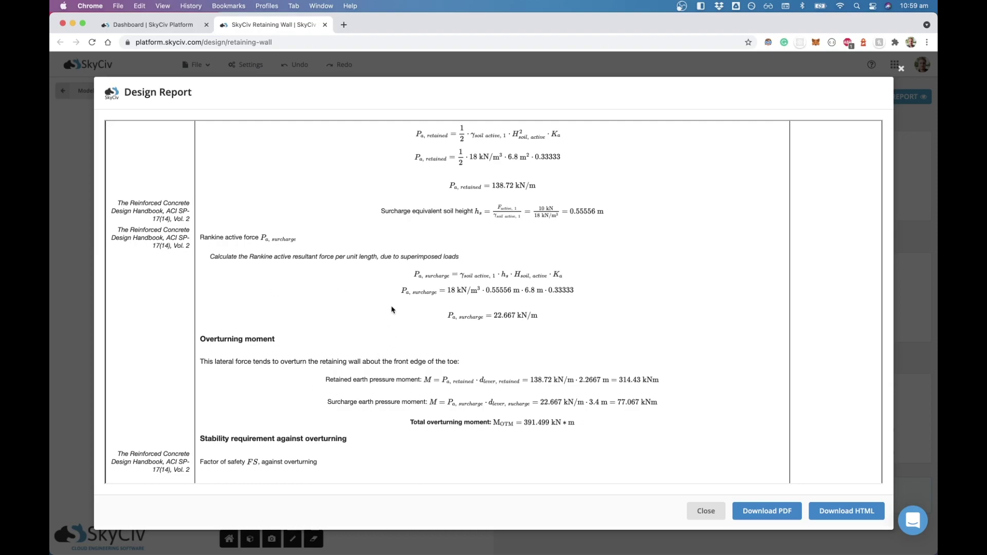
{"action": "scroll", "coordinate": [430, 303], "scroll_direction": "down", "scroll_amount": 5}
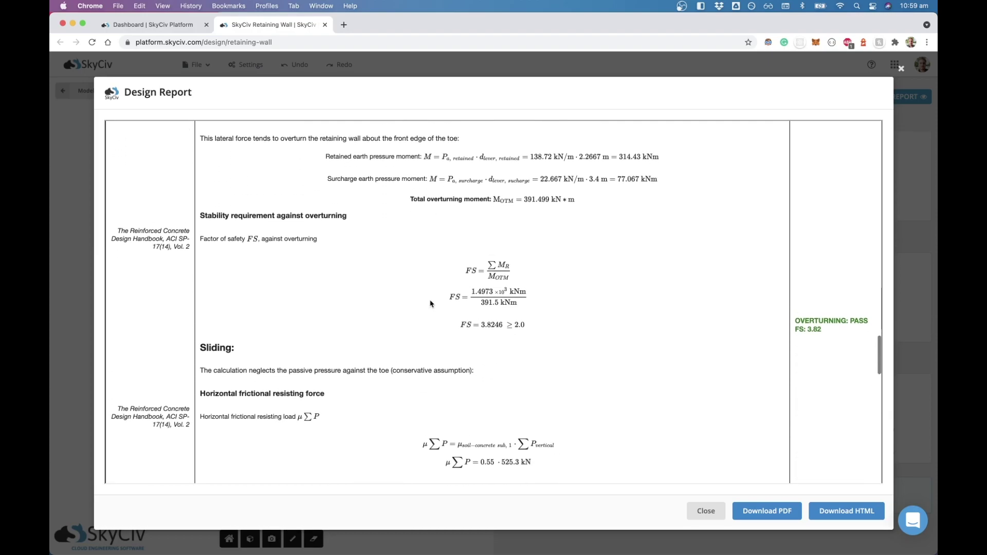
{"action": "scroll", "coordinate": [431, 304], "scroll_direction": "down", "scroll_amount": 3}
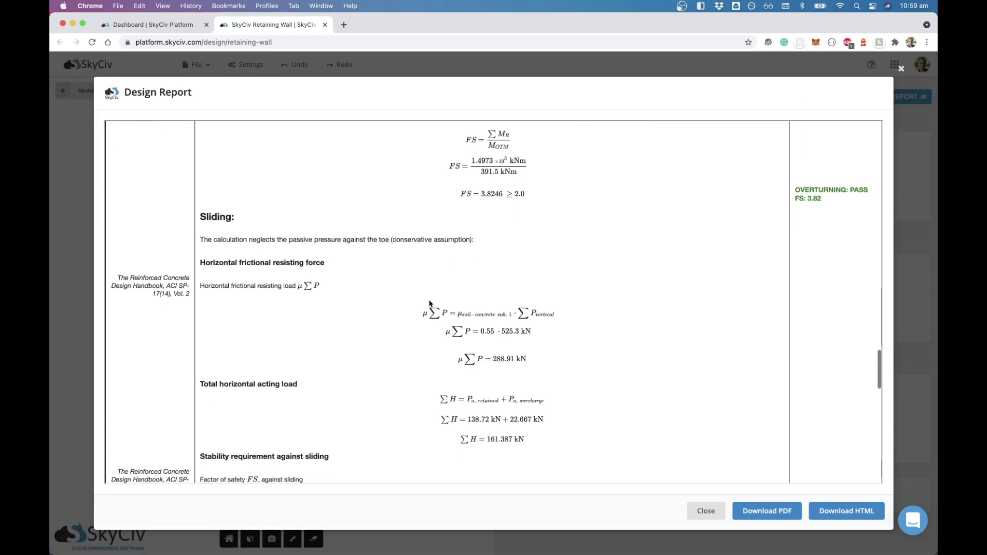
{"action": "scroll", "coordinate": [458, 294], "scroll_direction": "down", "scroll_amount": 1}
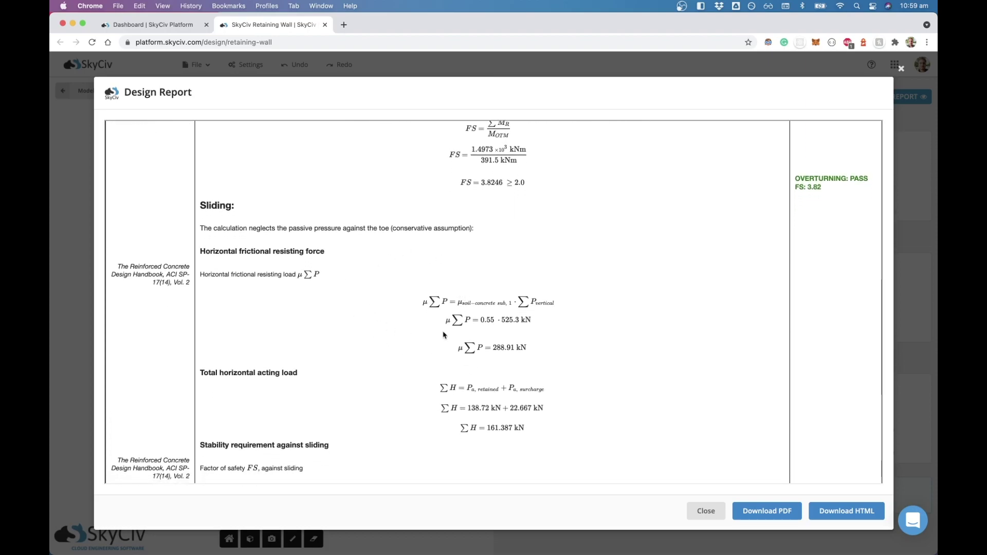
{"action": "scroll", "coordinate": [473, 314], "scroll_direction": "down", "scroll_amount": 4}
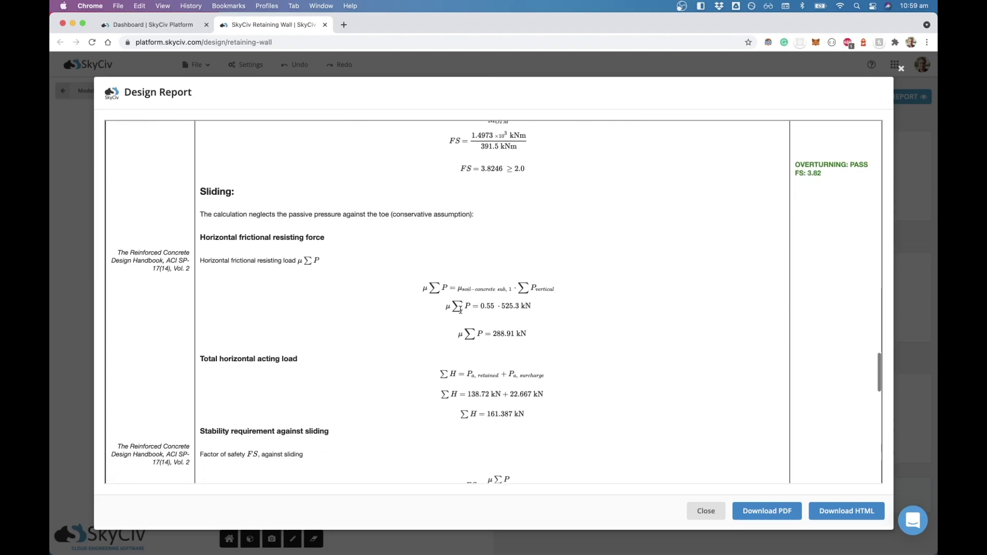
{"action": "scroll", "coordinate": [461, 313], "scroll_direction": "down", "scroll_amount": 6}
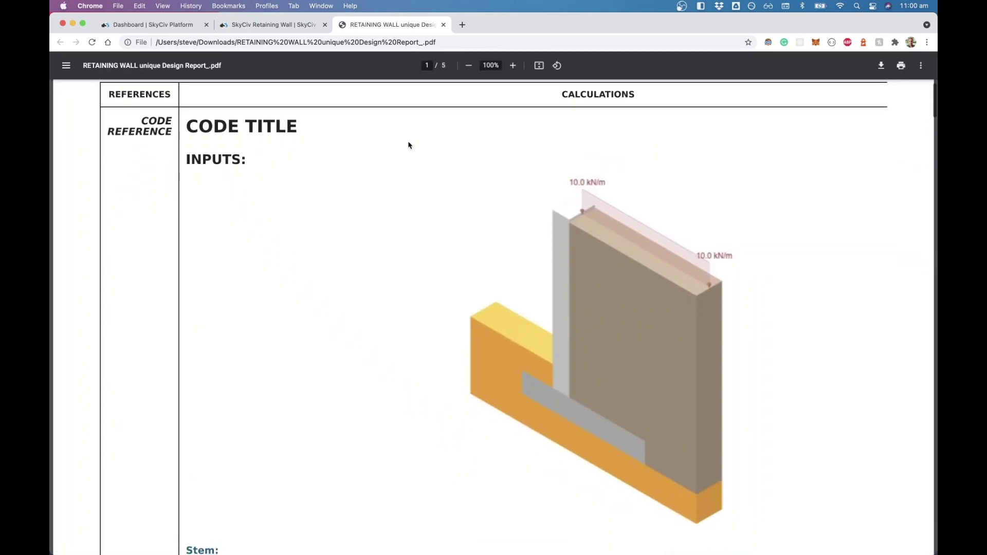
Review the 5-page Design Report PDF in Chrome, then close its tab
{"action": "scroll", "coordinate": [410, 146], "scroll_direction": "down", "scroll_amount": 5}
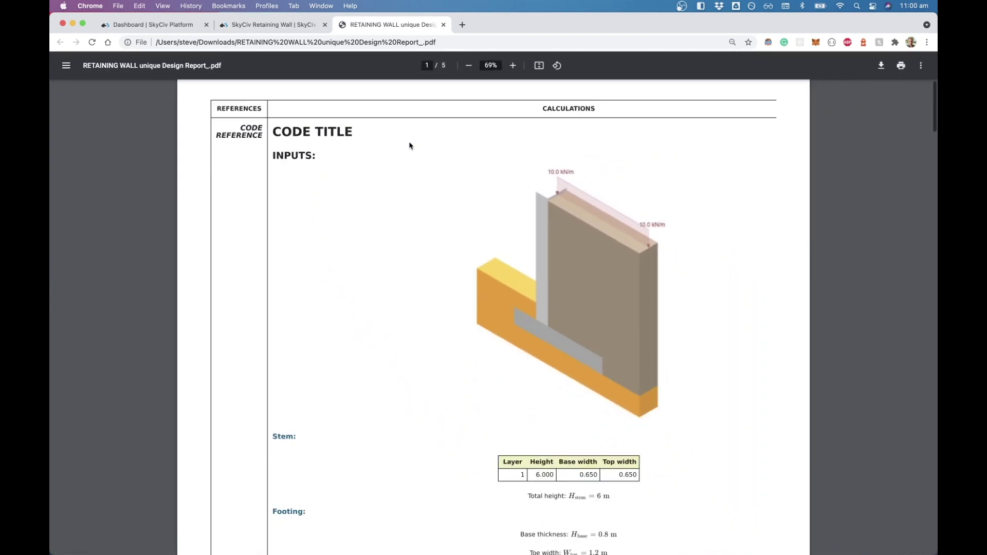
{"action": "scroll", "coordinate": [409, 145], "scroll_direction": "down", "scroll_amount": 10}
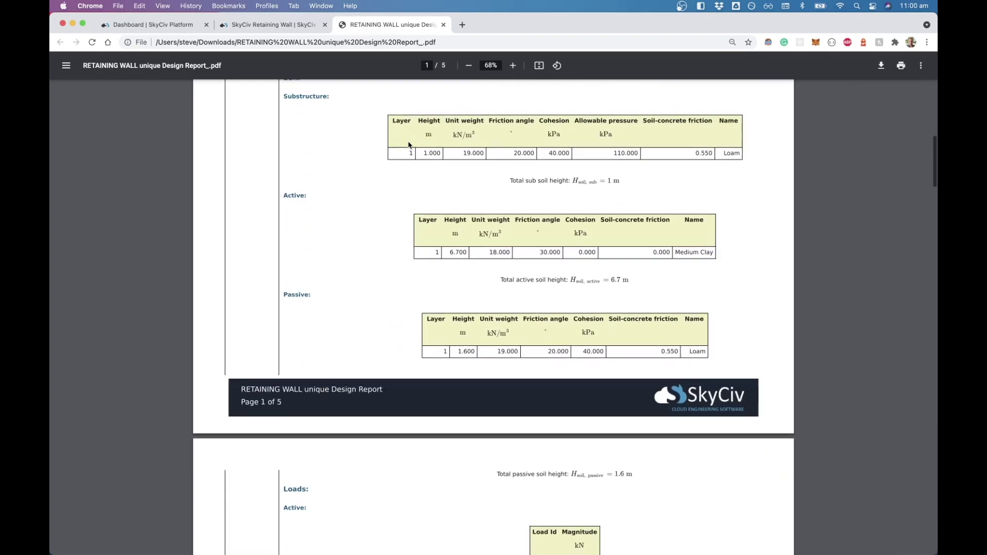
{"action": "left_click", "coordinate": [443, 24]}
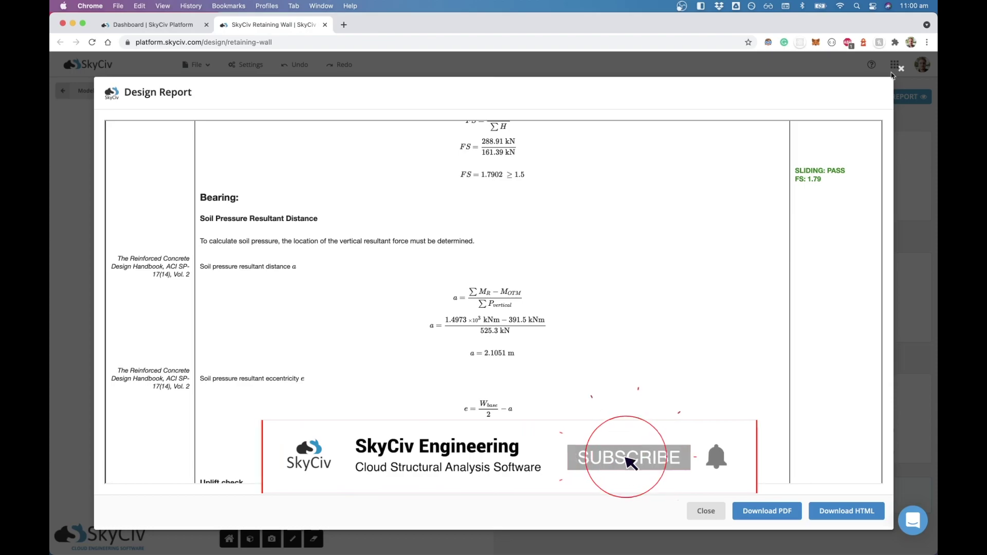
Close the Design Report and go back from the results to the 2D model editor
{"action": "left_click", "coordinate": [706, 510]}
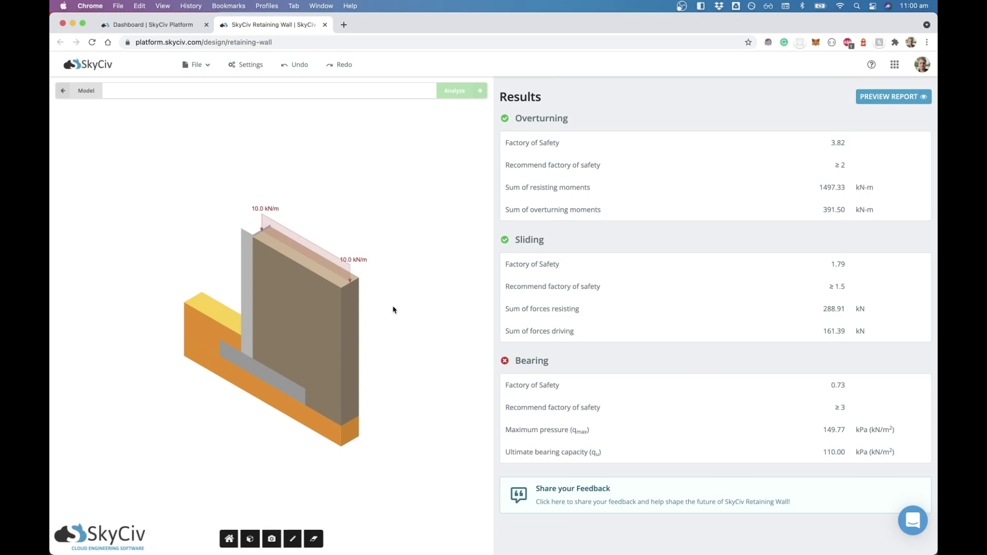
{"action": "left_click", "coordinate": [82, 97]}
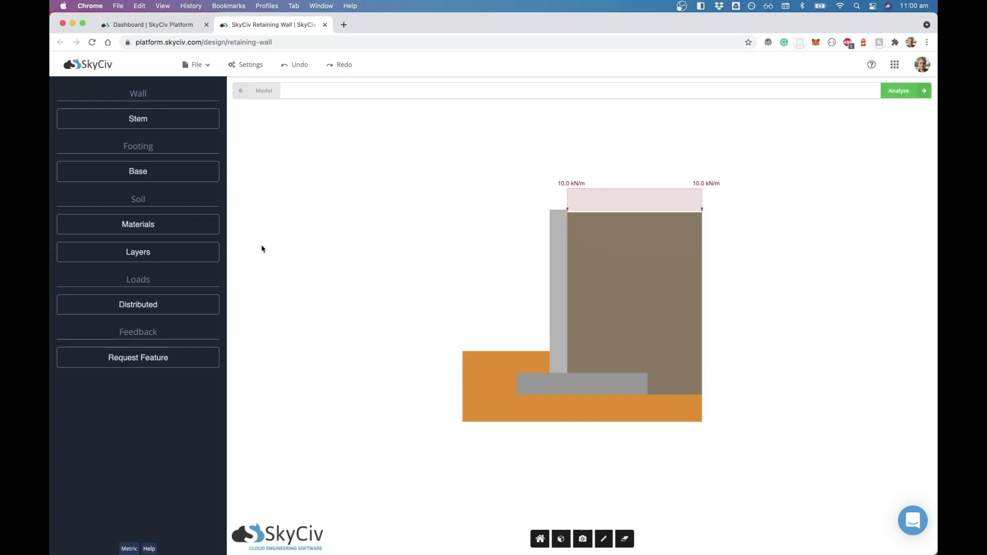